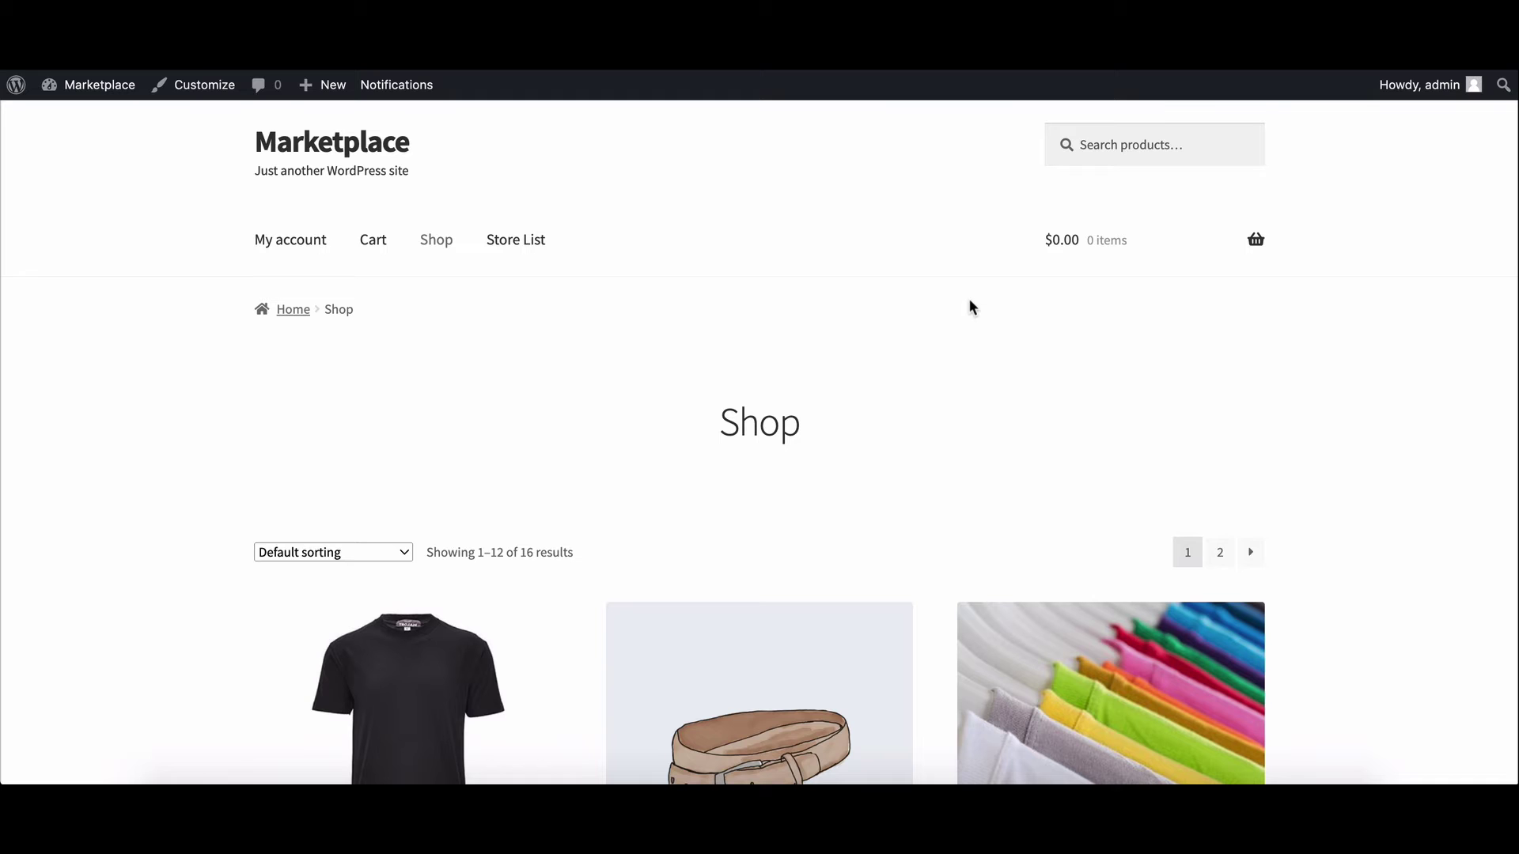
scroll(971, 307, "down", 1)
scroll(970, 307, "down", 1)
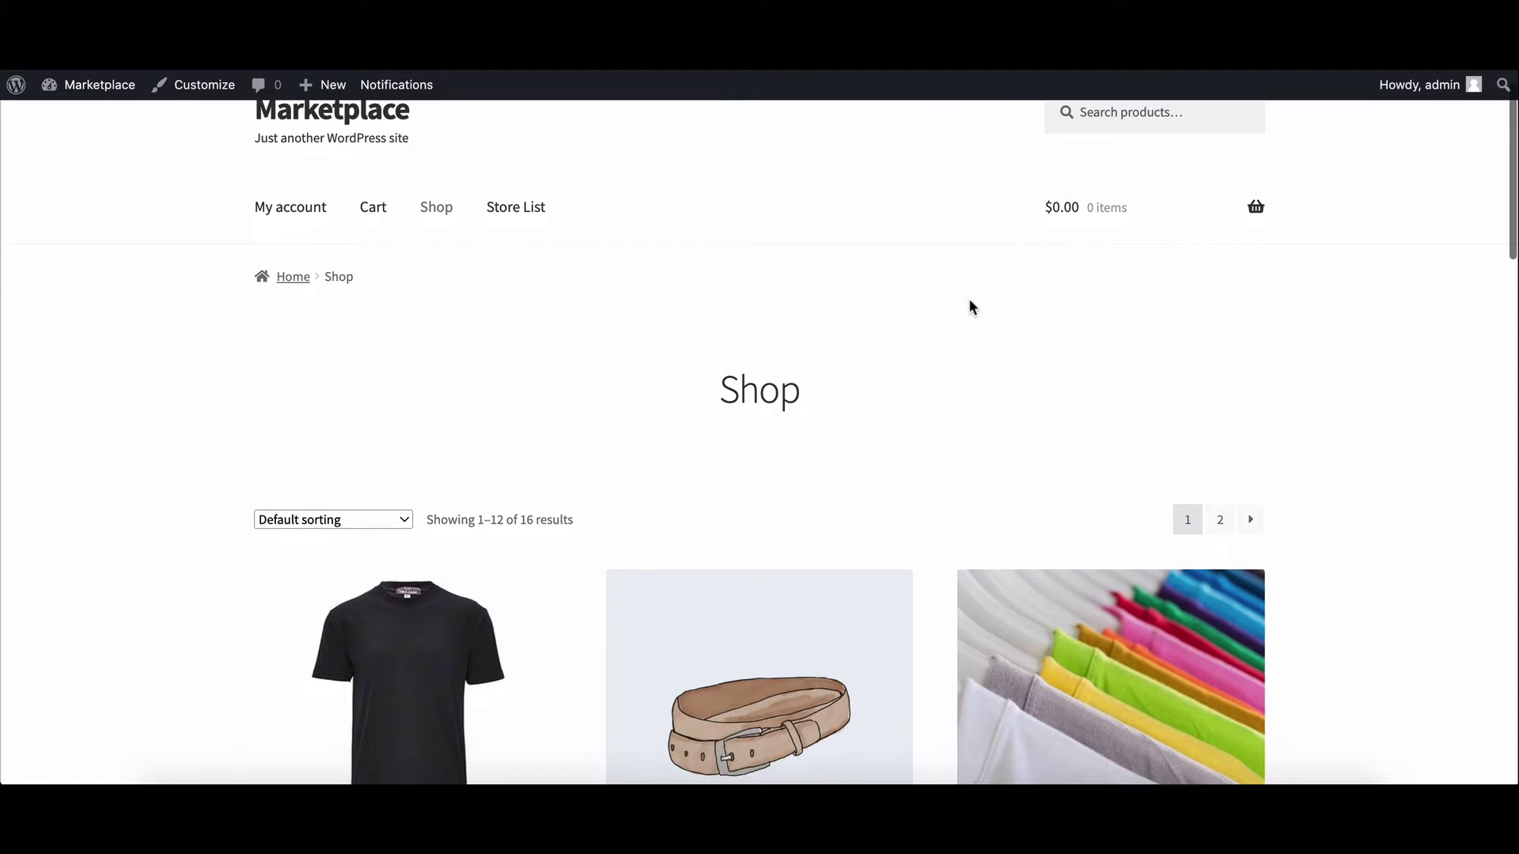
scroll(970, 307, "down", 1)
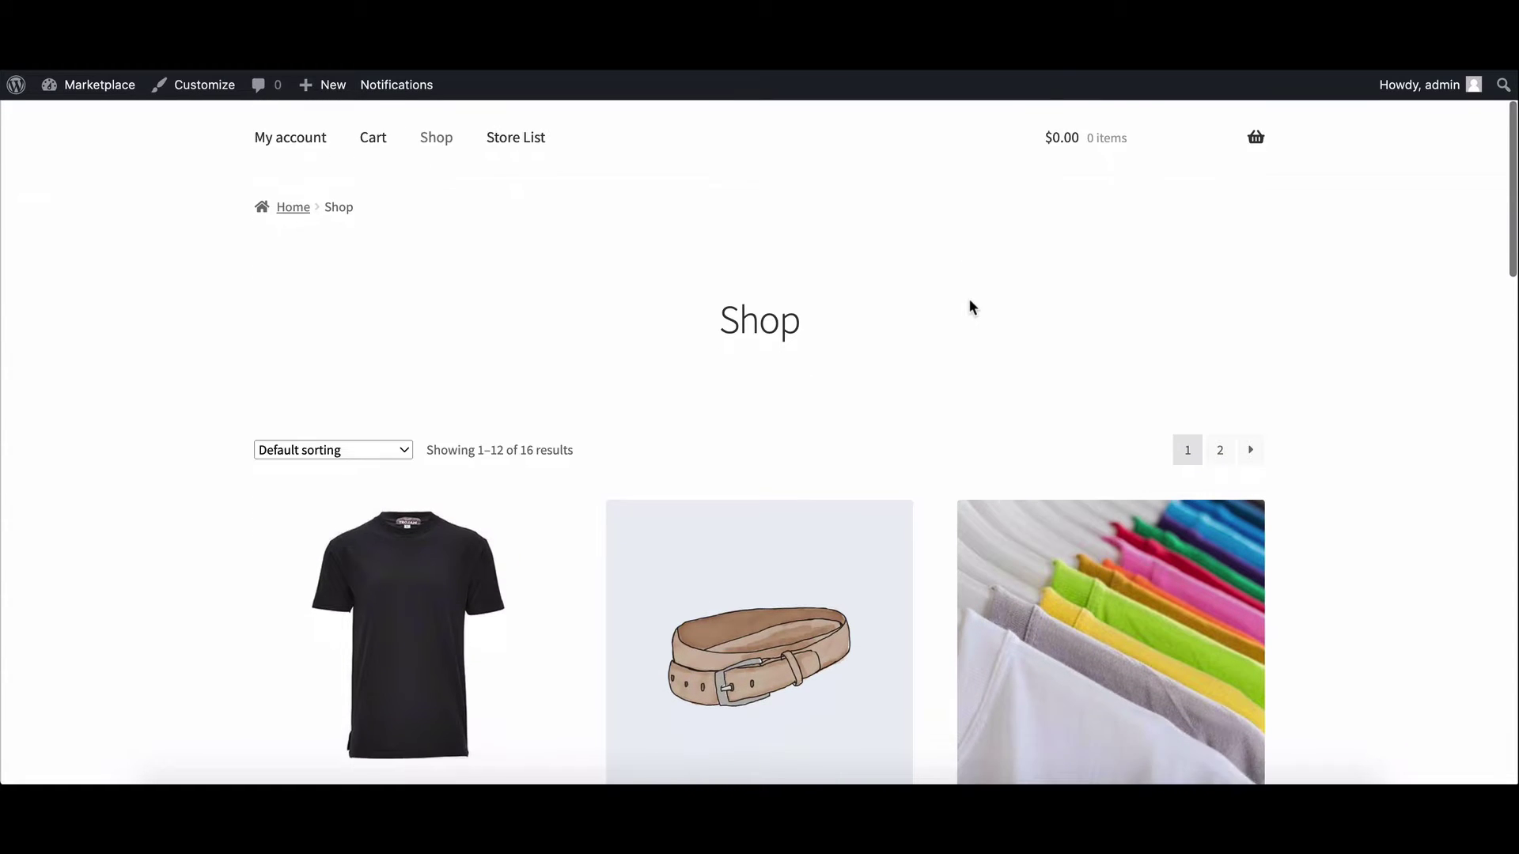
scroll(970, 307, "down", 3)
scroll(969, 307, "down", 2)
scroll(969, 307, "down", 3)
scroll(970, 308, "down", 3)
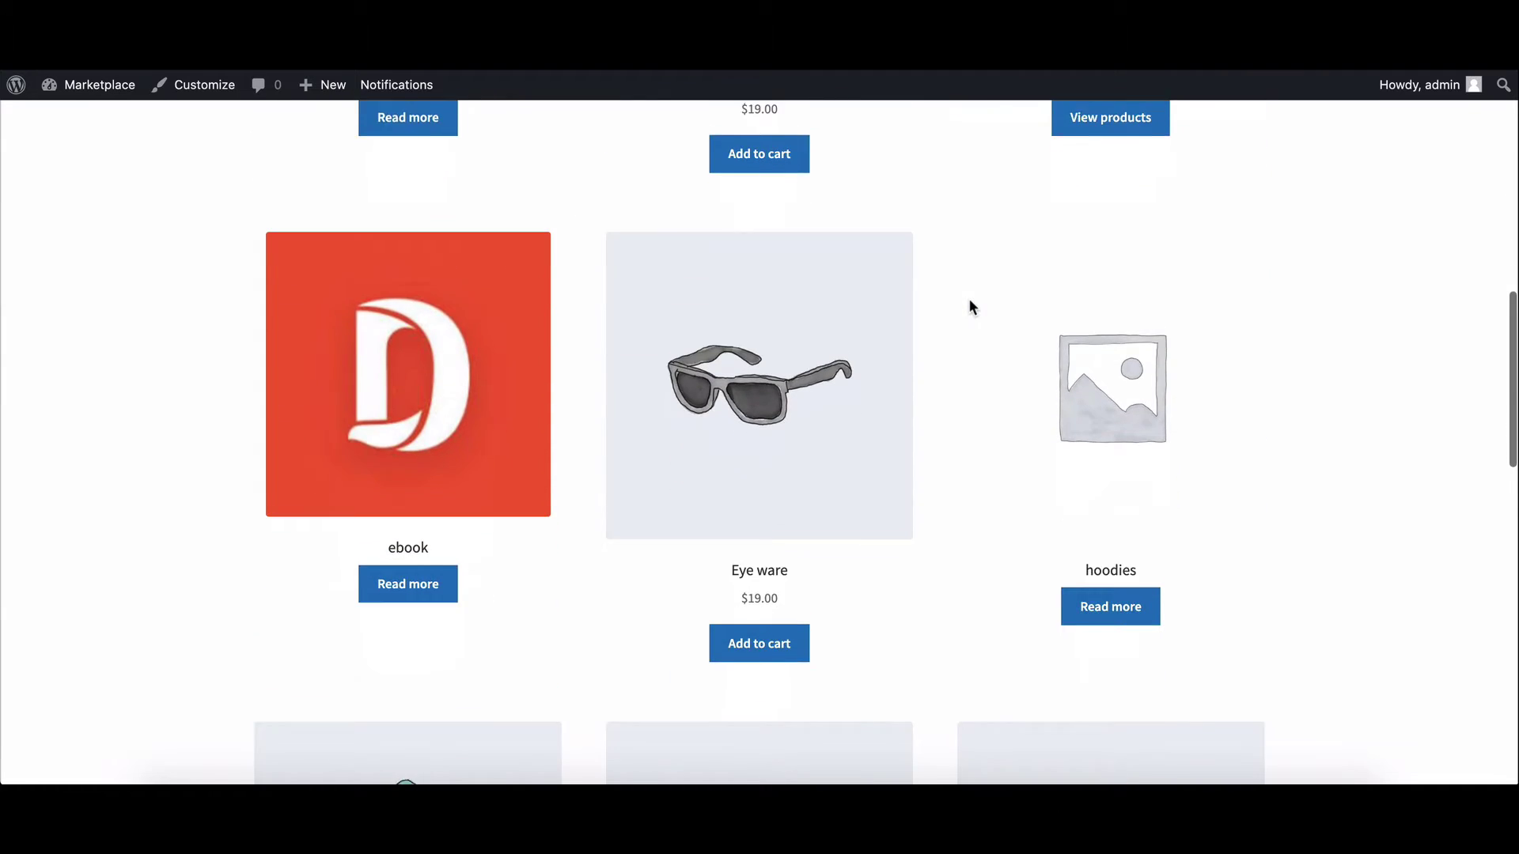
scroll(970, 307, "down", 2)
scroll(969, 307, "down", 8)
scroll(968, 307, "down", 3)
scroll(968, 308, "down", 3)
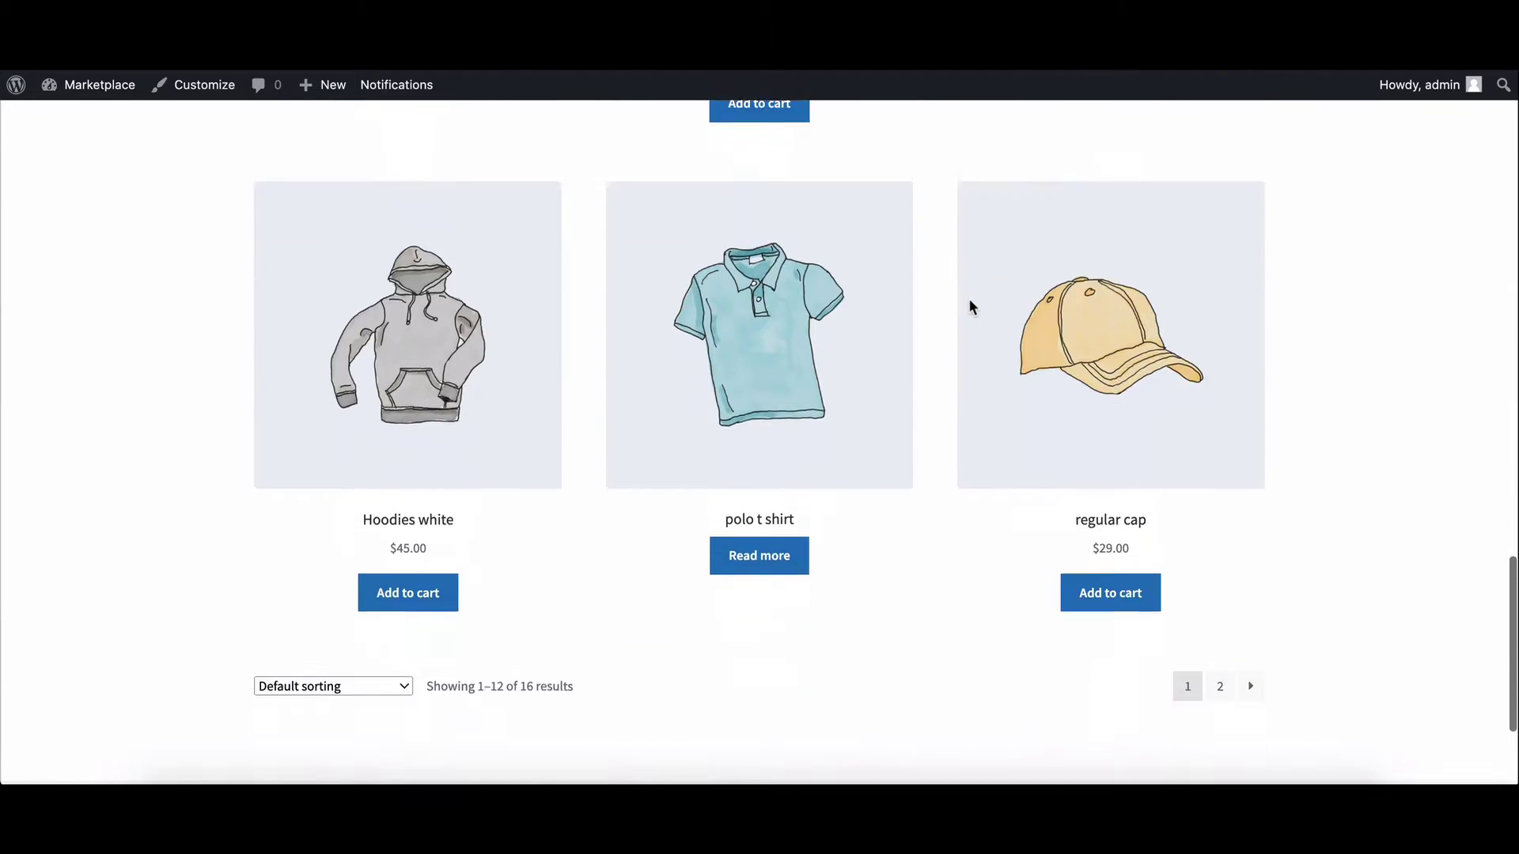
scroll(970, 308, "down", 3)
scroll(970, 307, "up", 1)
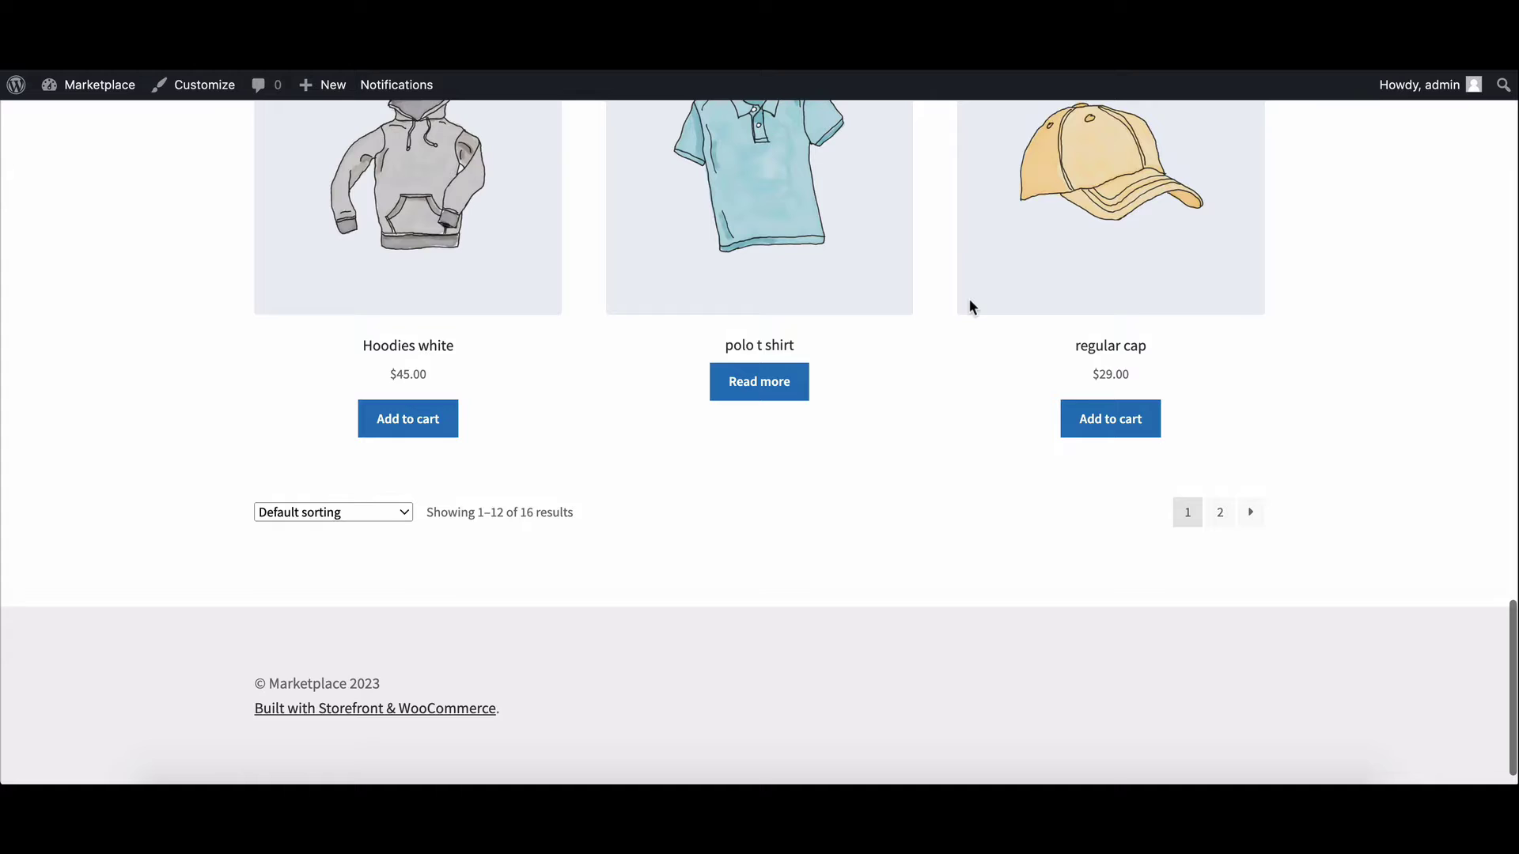
scroll(970, 307, "up", 1)
scroll(969, 308, "up", 1)
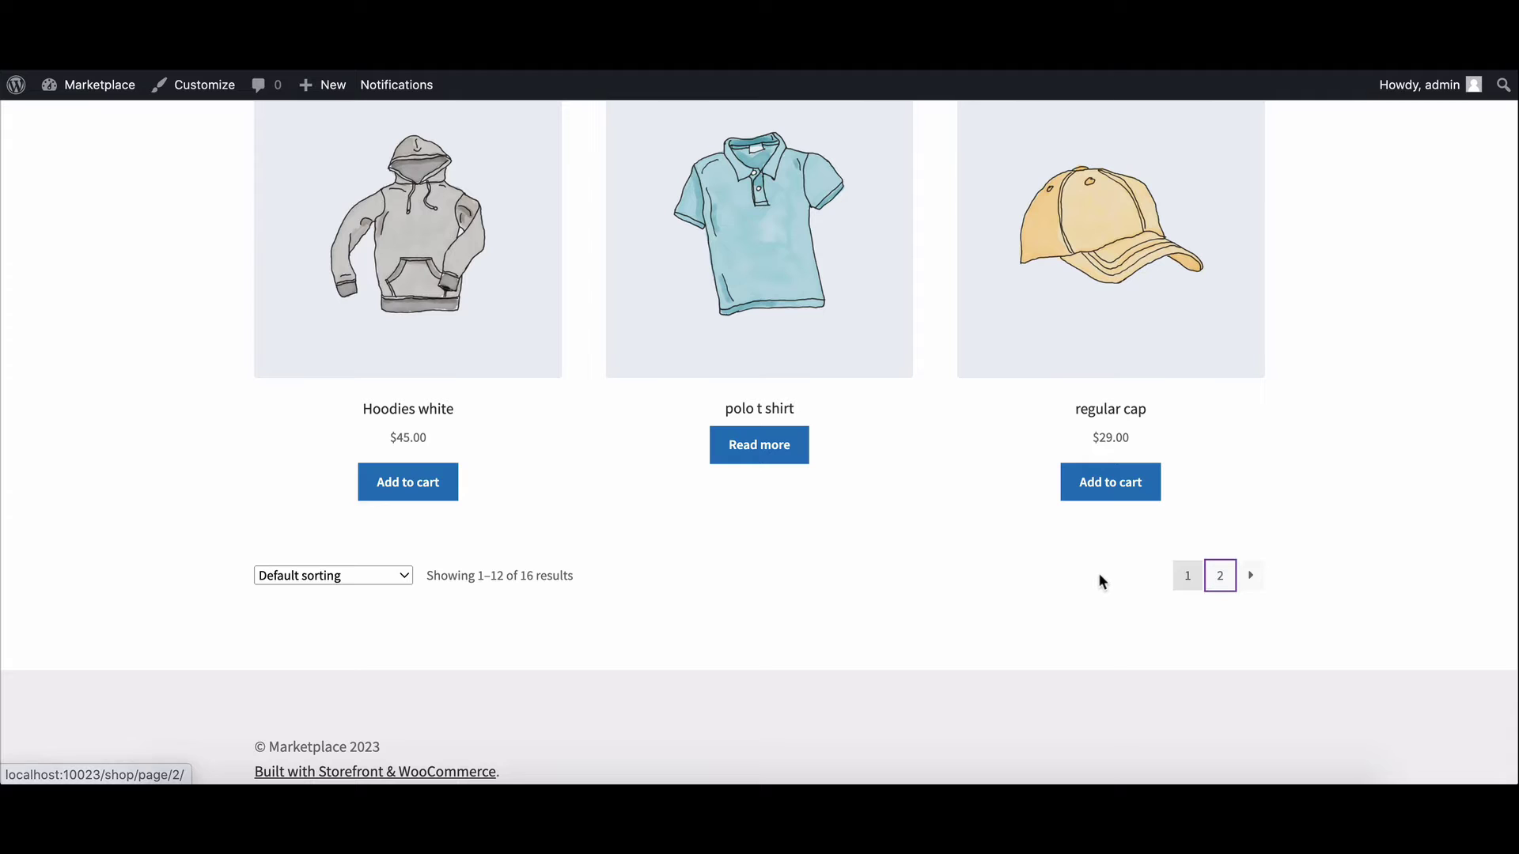
Go to page 2 of the Shop product listing
key("Return")
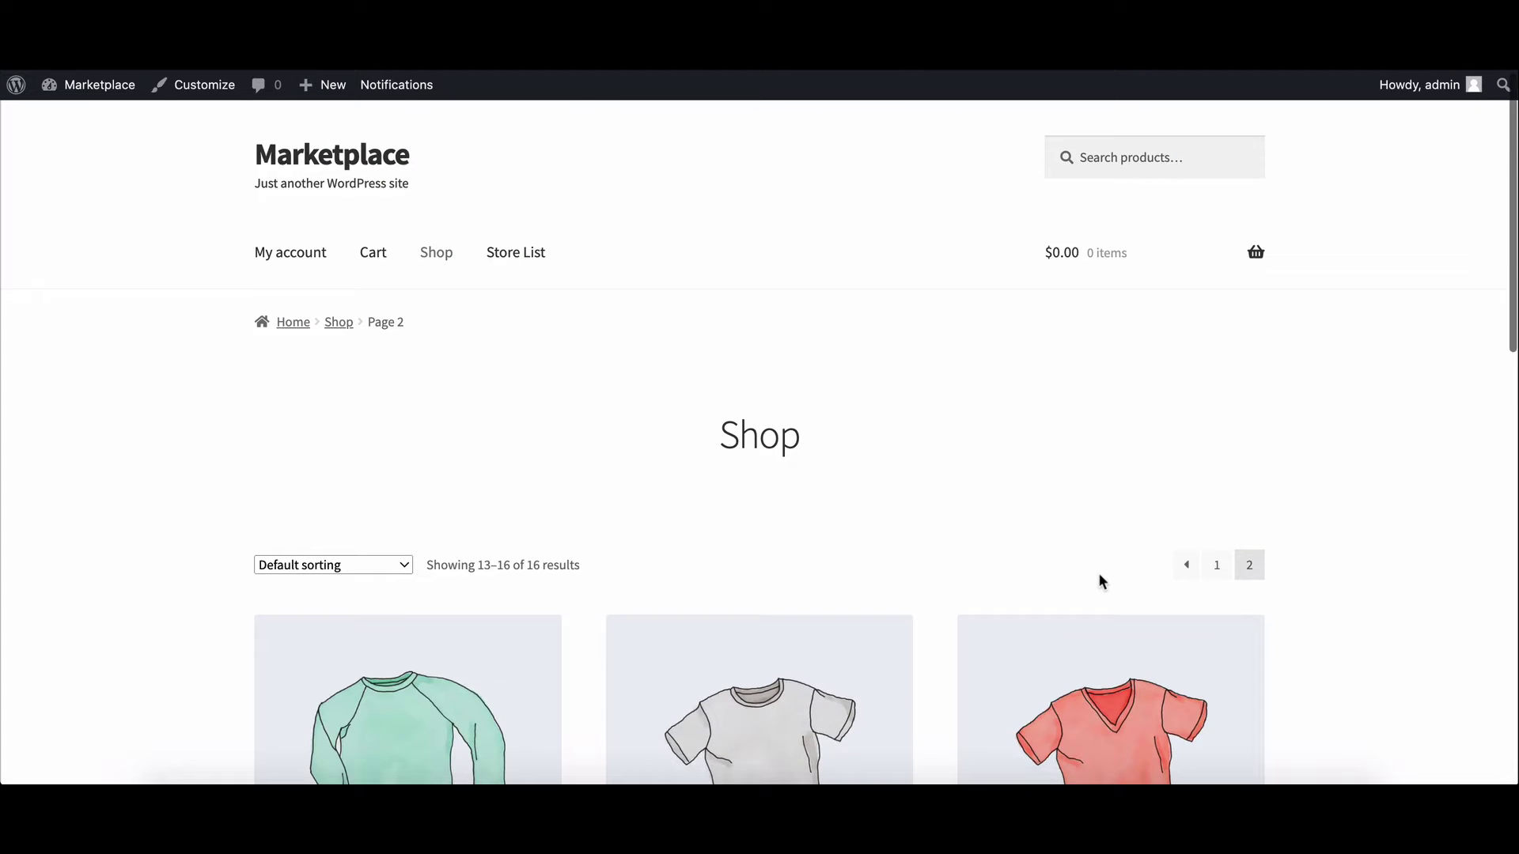
scroll(1099, 581, "down", 5)
scroll(1100, 580, "down", 3)
scroll(1099, 580, "down", 3)
scroll(1099, 581, "down", 5)
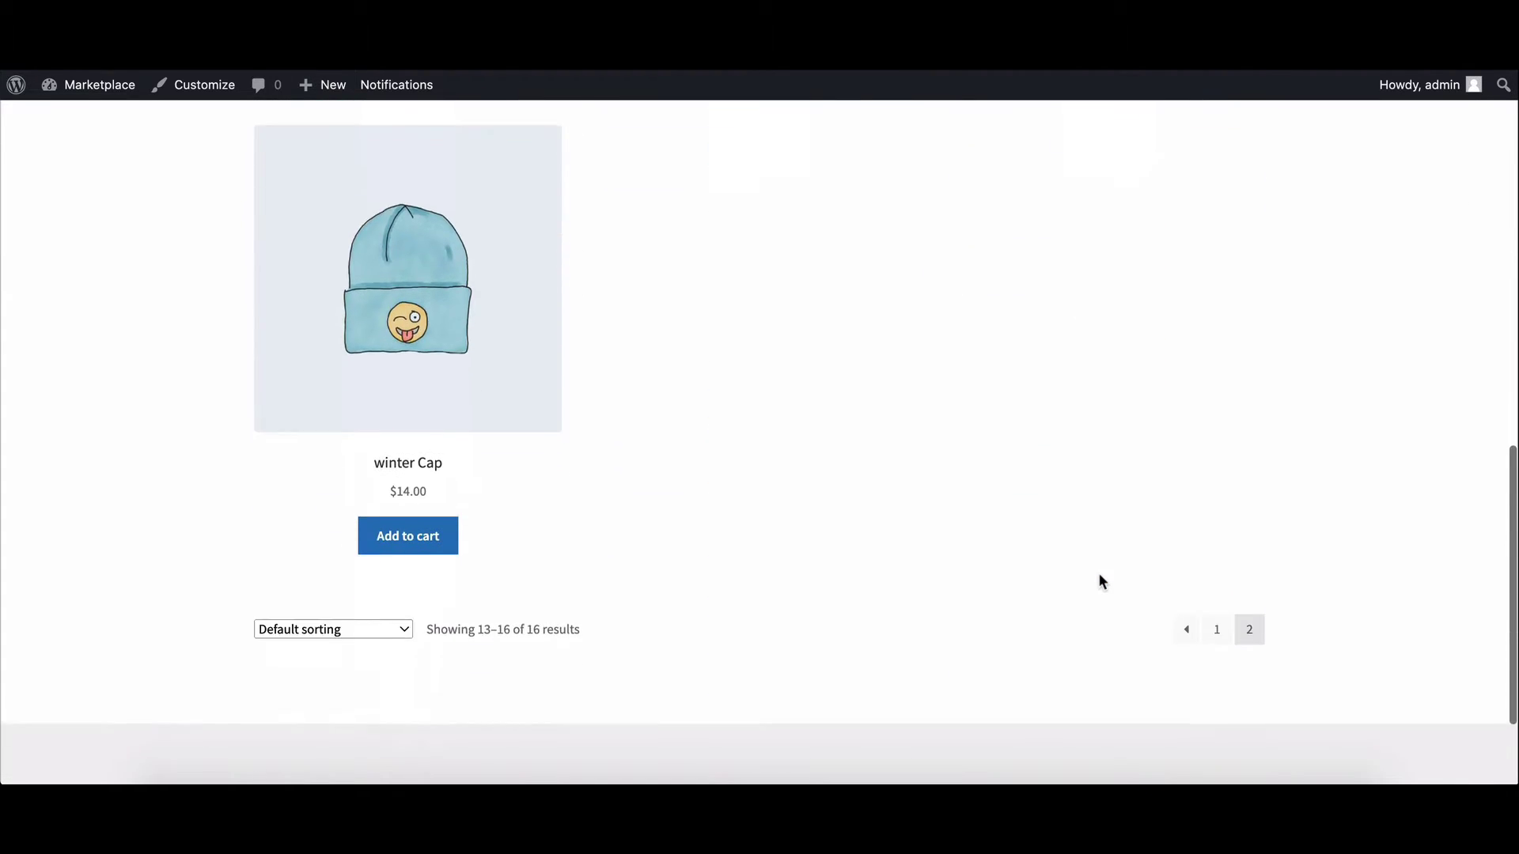
scroll(1099, 581, "down", 2)
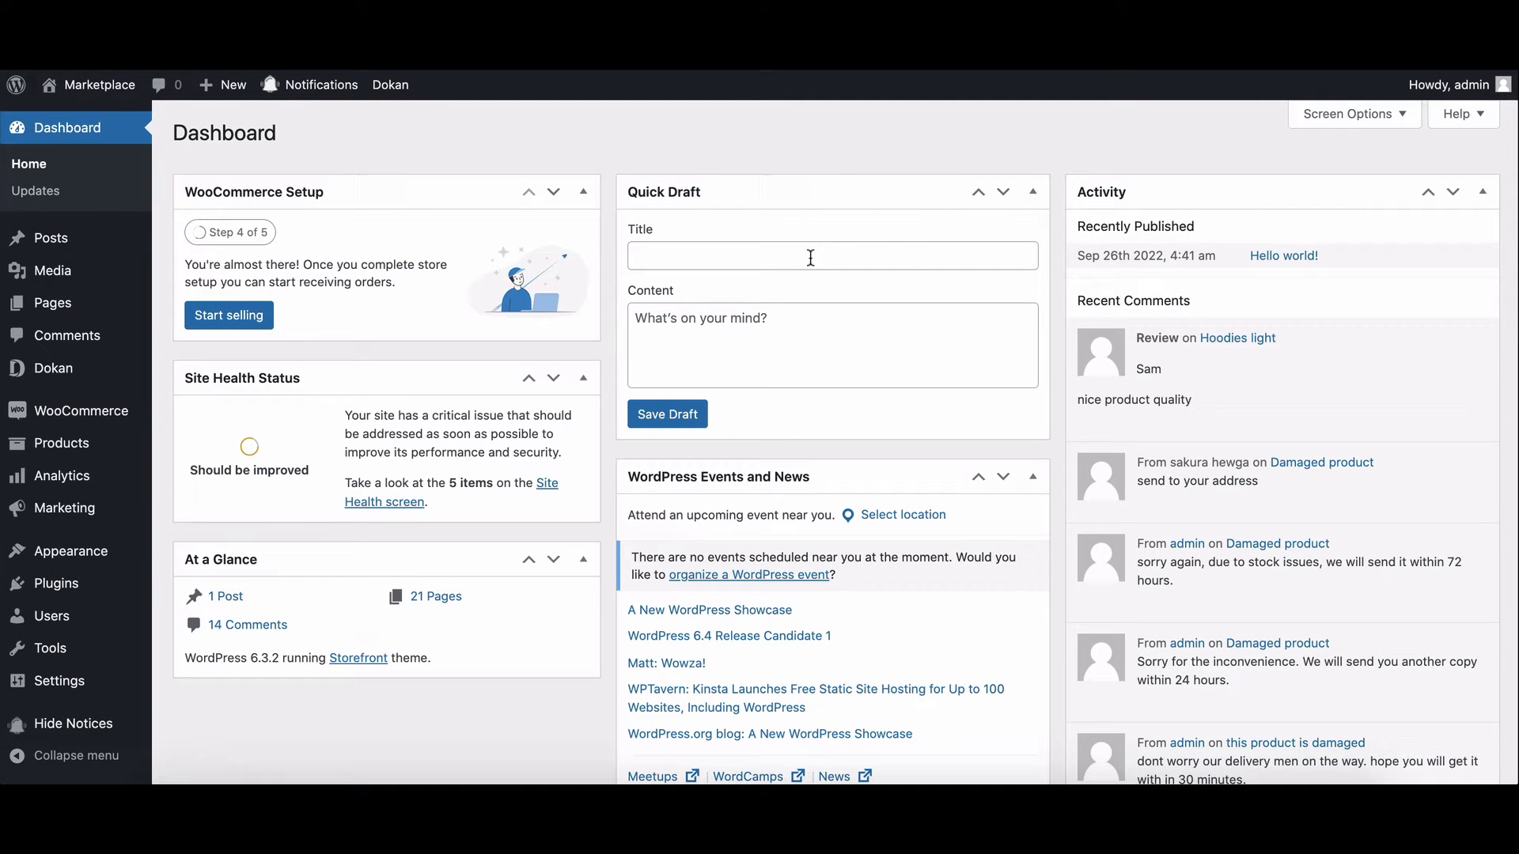
scroll(713, 297, "down", 2)
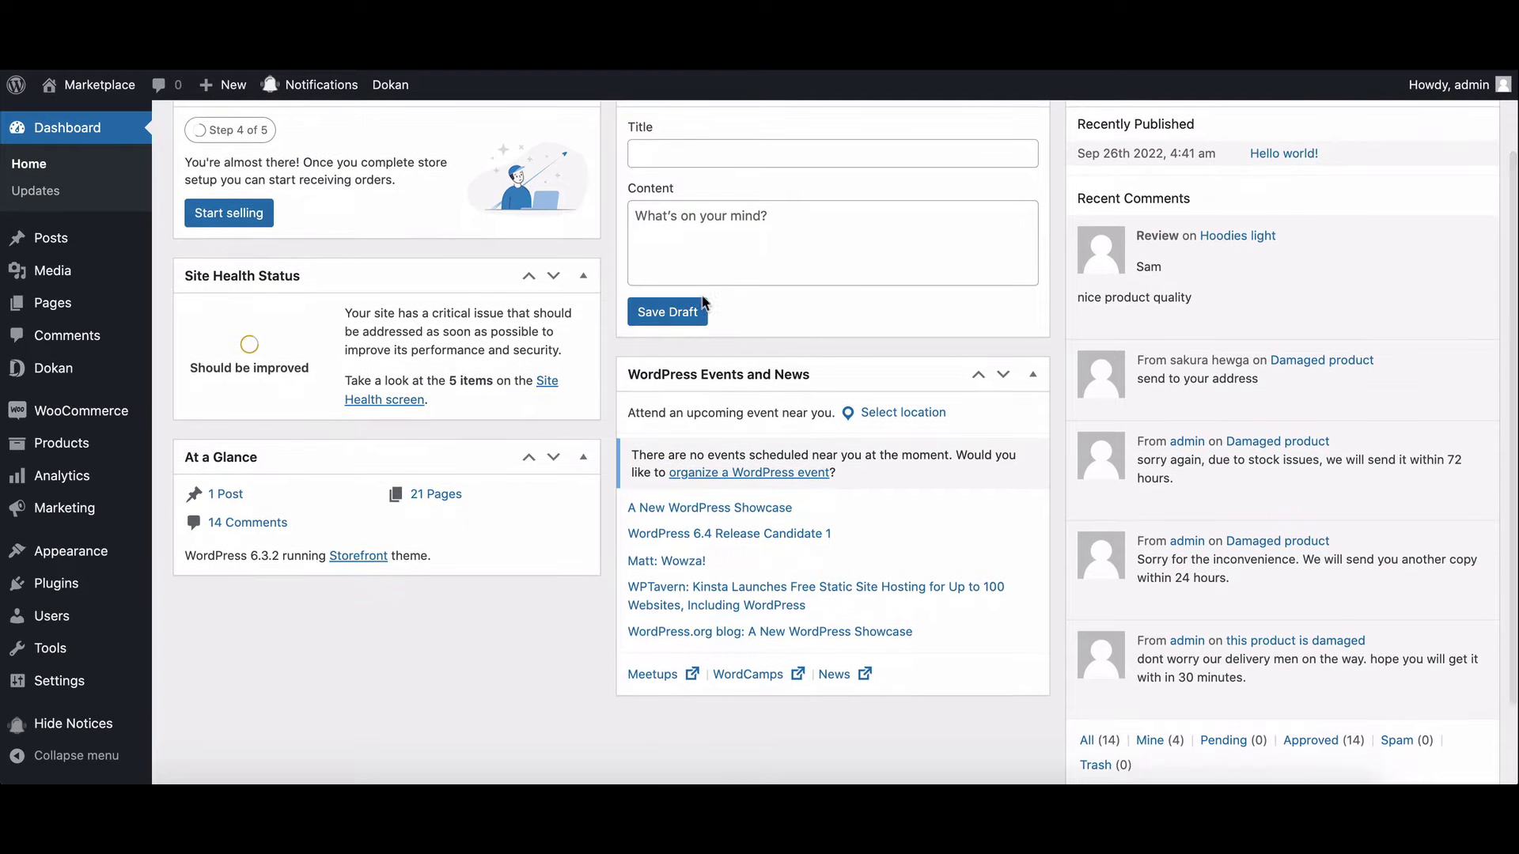
scroll(614, 410, "down", 2)
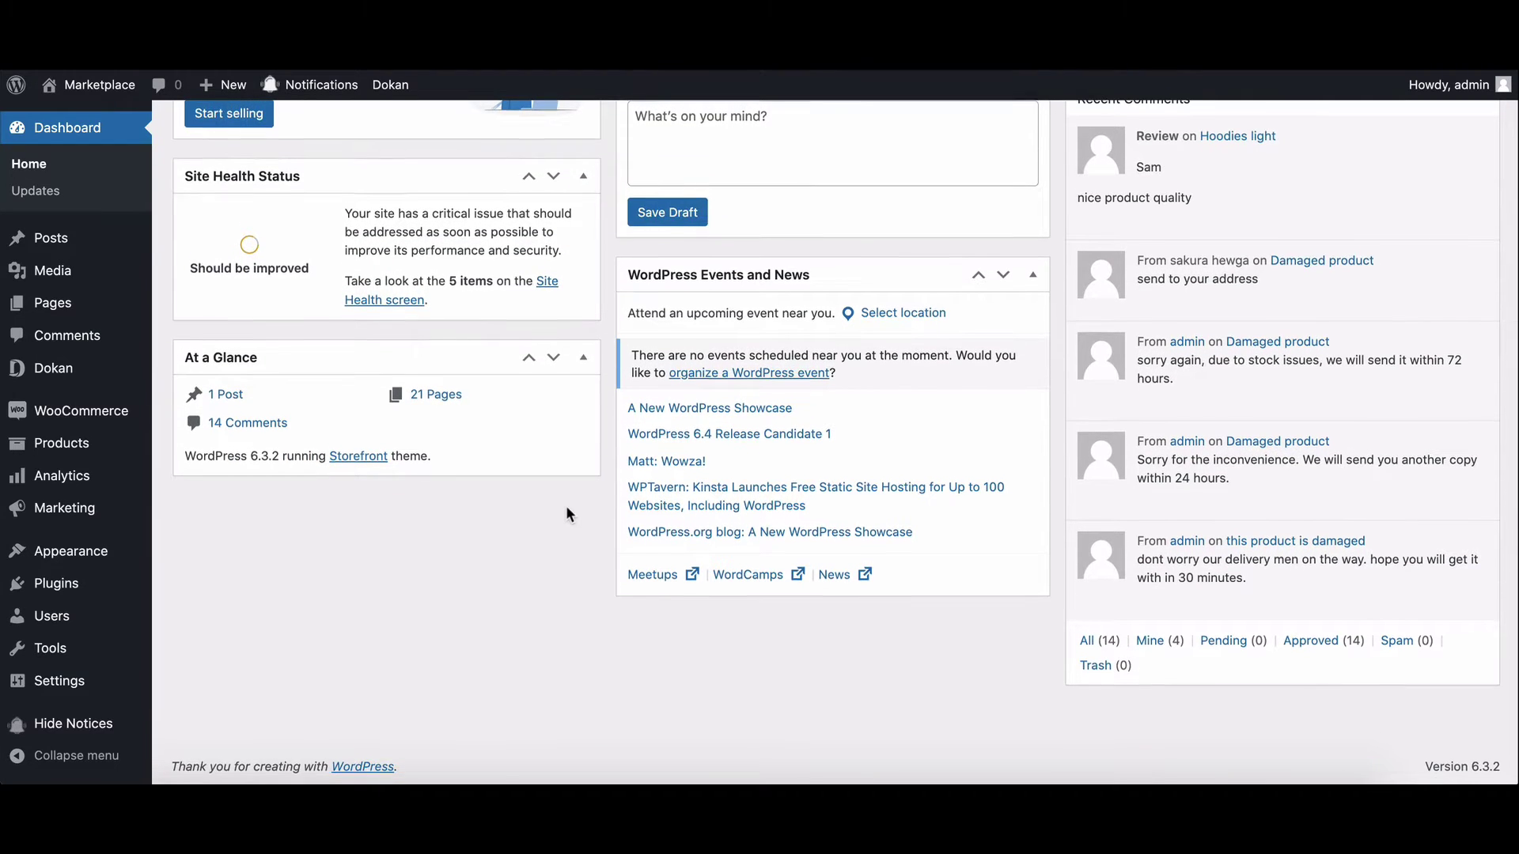
mouse_move(72, 550)
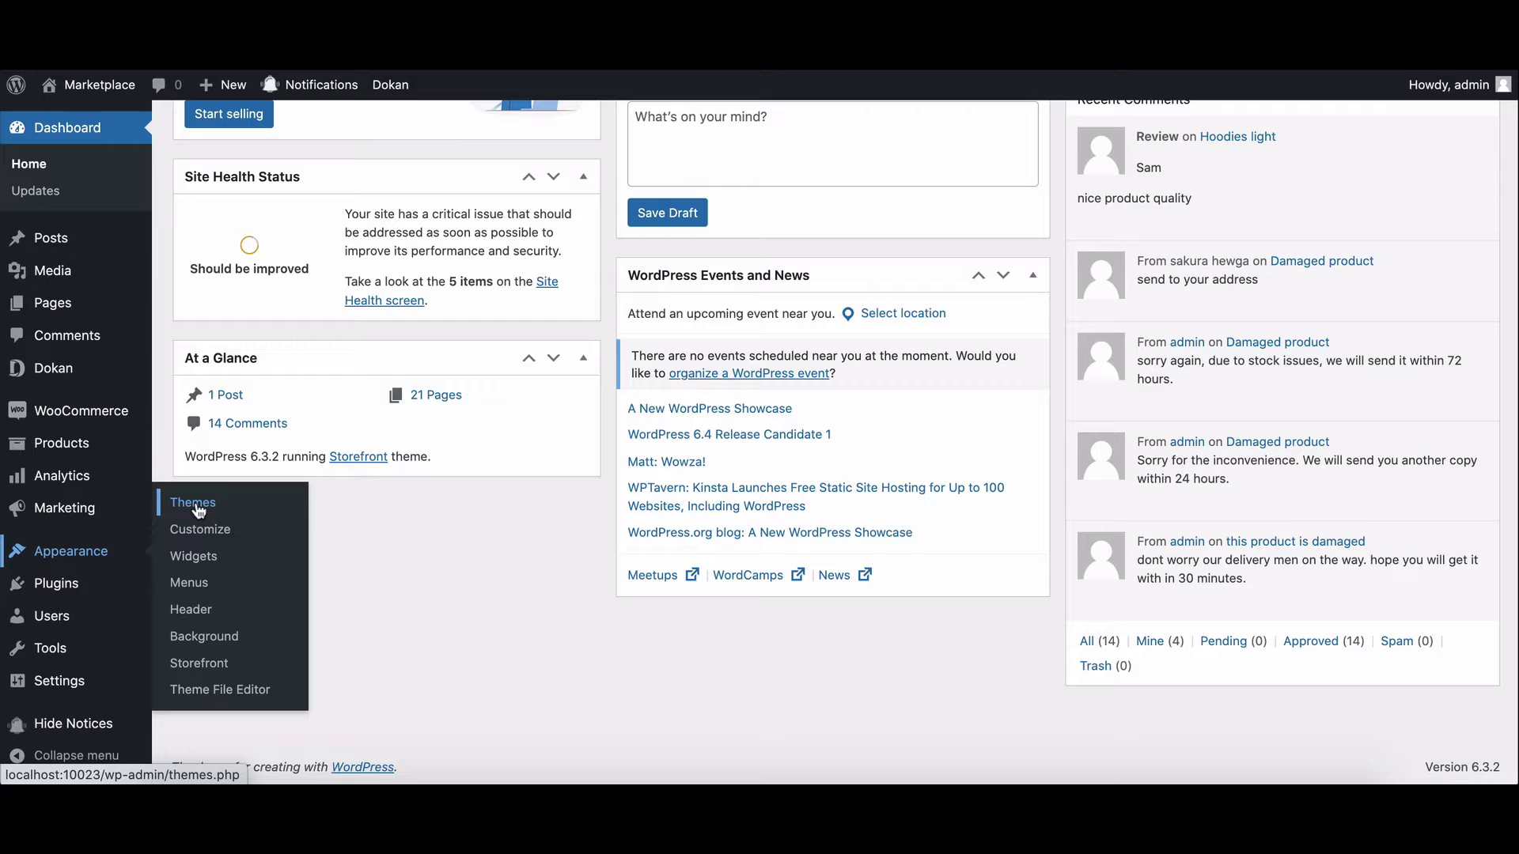
Open the Theme File Editor via the Themes screen
left_click(194, 504)
mouse_move(376, 366)
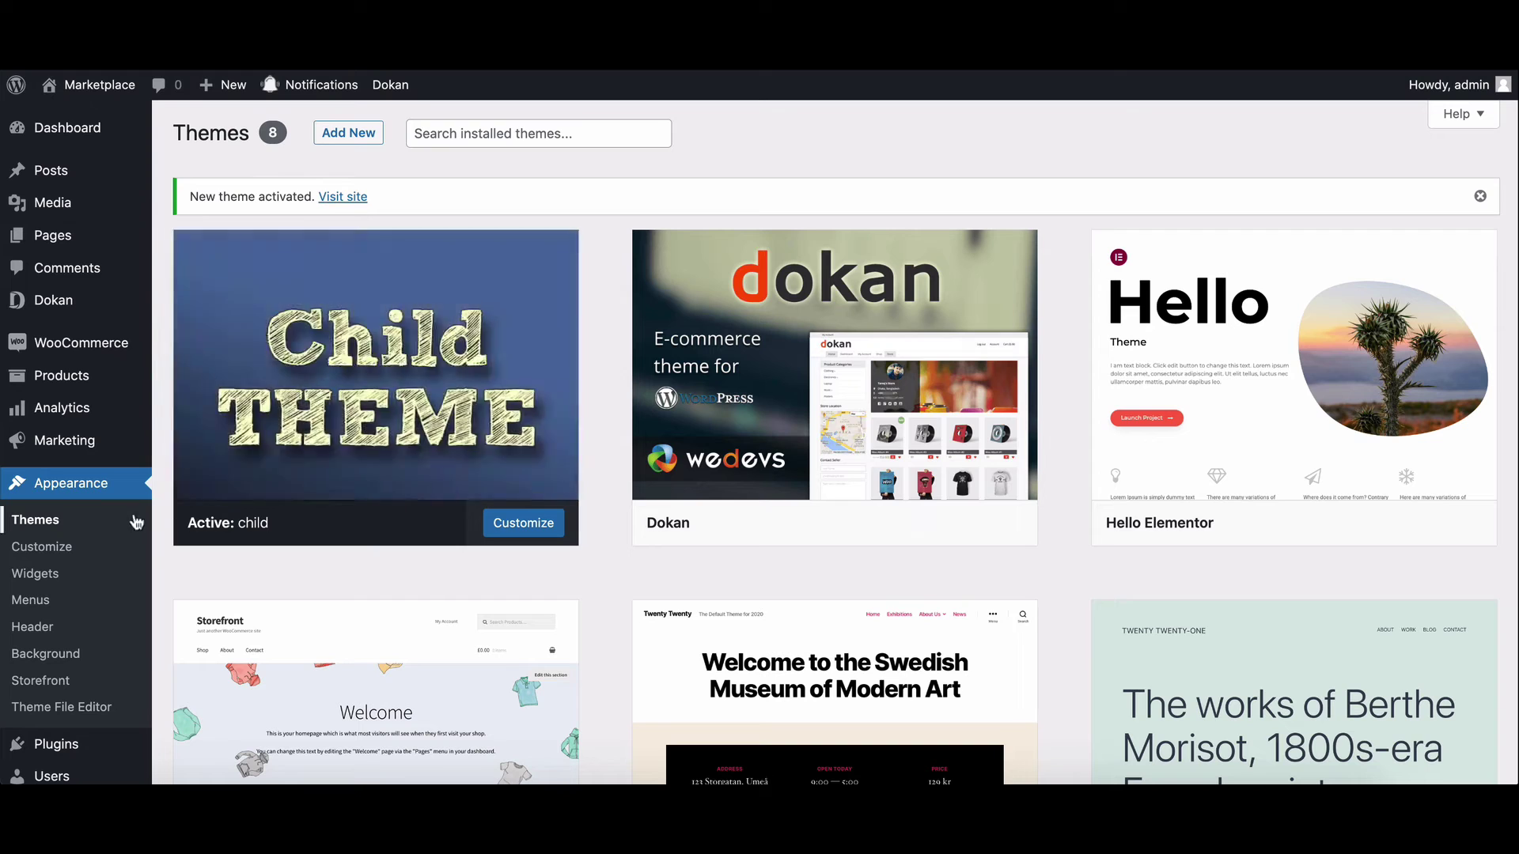
left_click(62, 708)
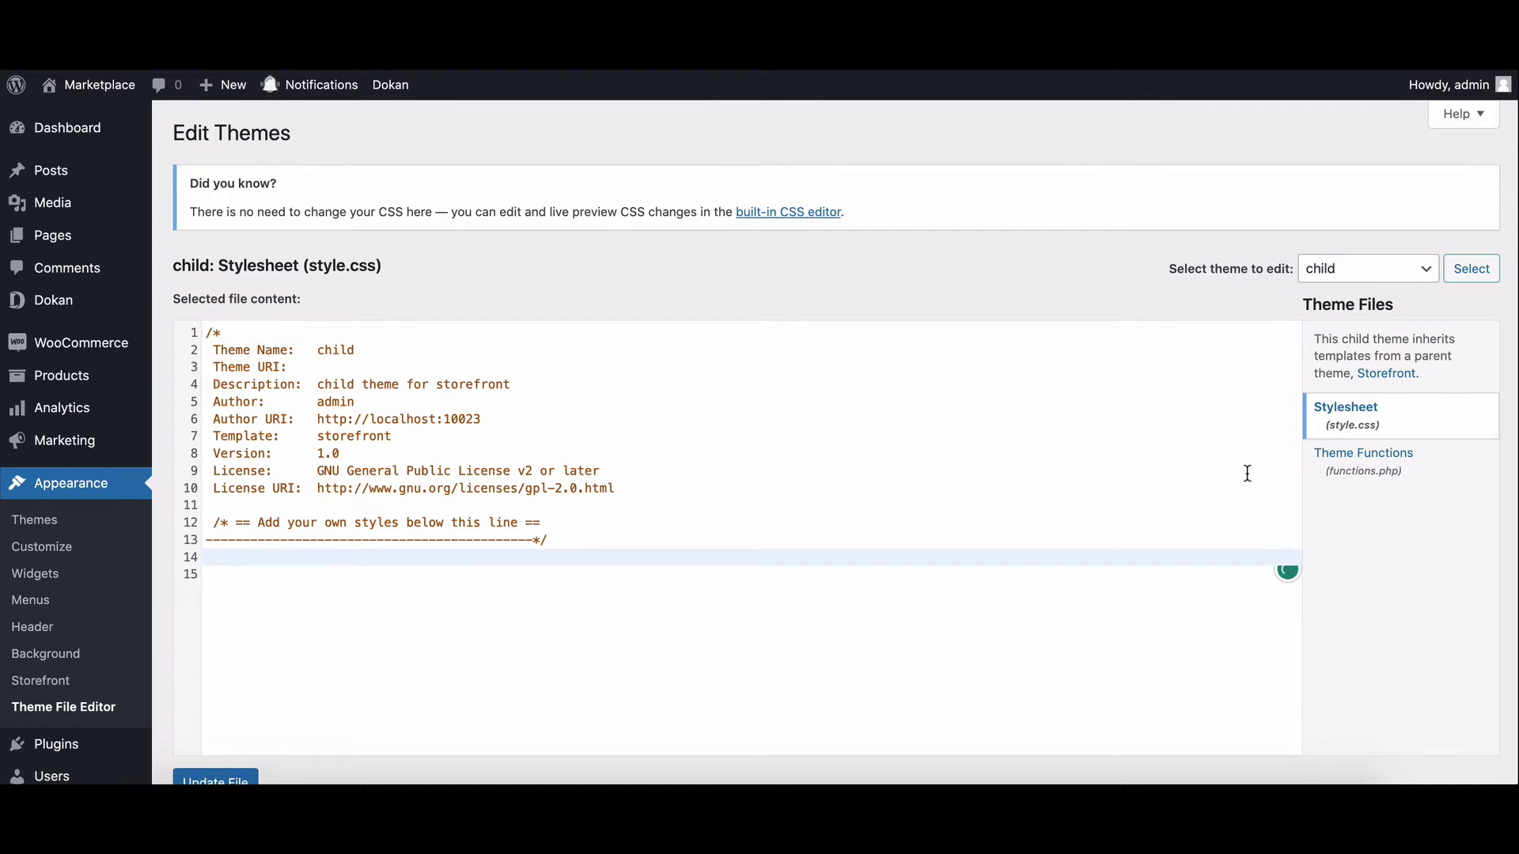
Paste the ts_redirect_login filter at line 25 of the child theme's functions.php
left_click(1364, 453)
scroll(360, 517, "down", 2)
left_click(225, 555)
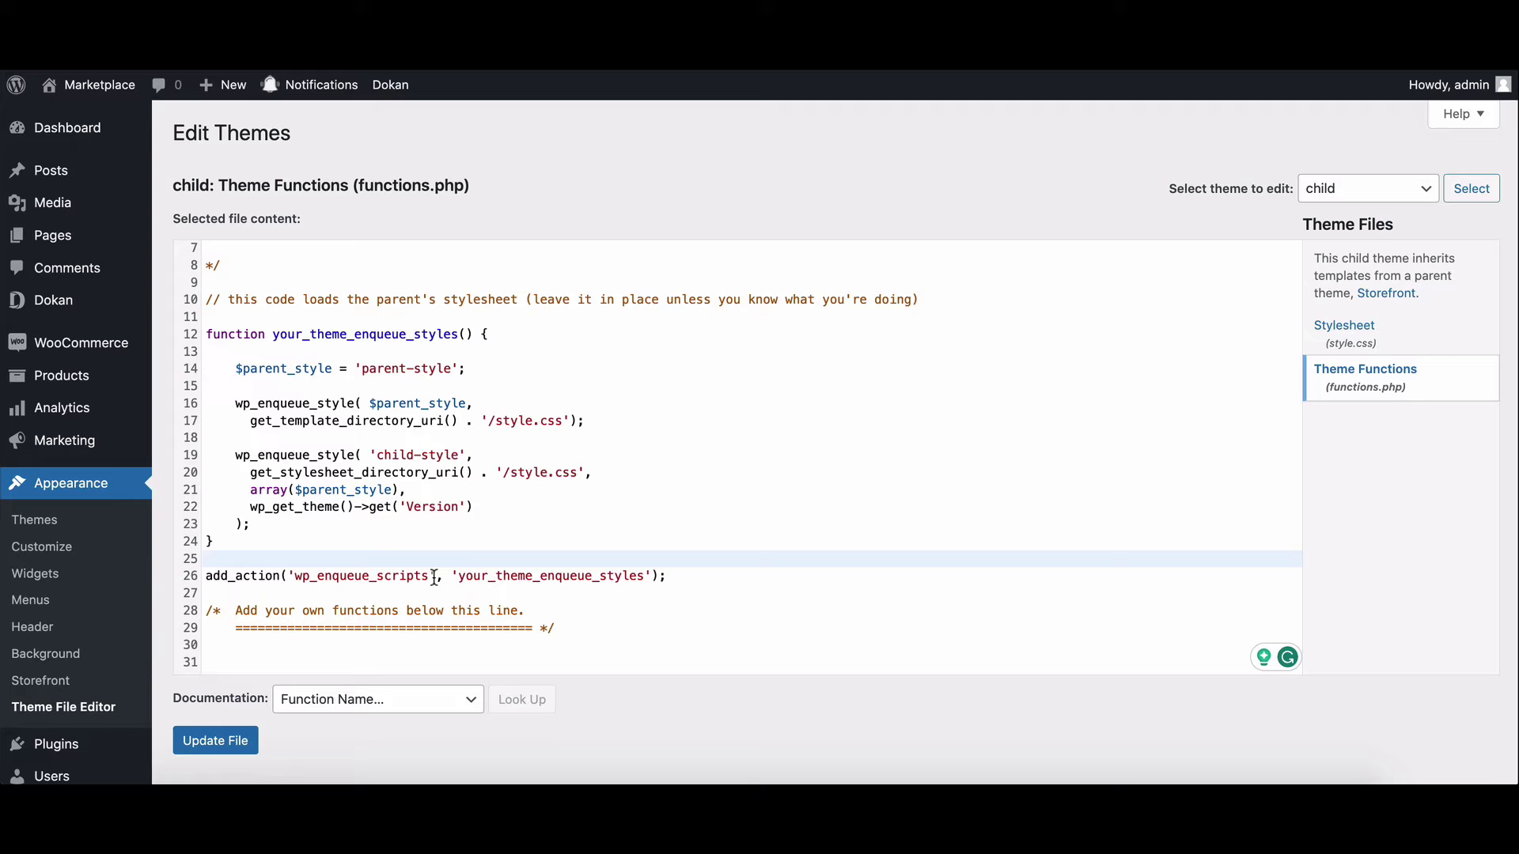
type("function ts_redirect_login( $redirect, $user ) {     $redirect_page_id = url_to_postid( $redirect );     $checkout_page_id = wc_get_page_id( 'checkout' );     if( $redirect_page_id == $checkout_page_id ) {         return $redirect;     }     return wc_get_page_permalink('shop'); } add_filter( 'woocommerce_login_redirect', 'ts_redirect_login', 10, 2 );")
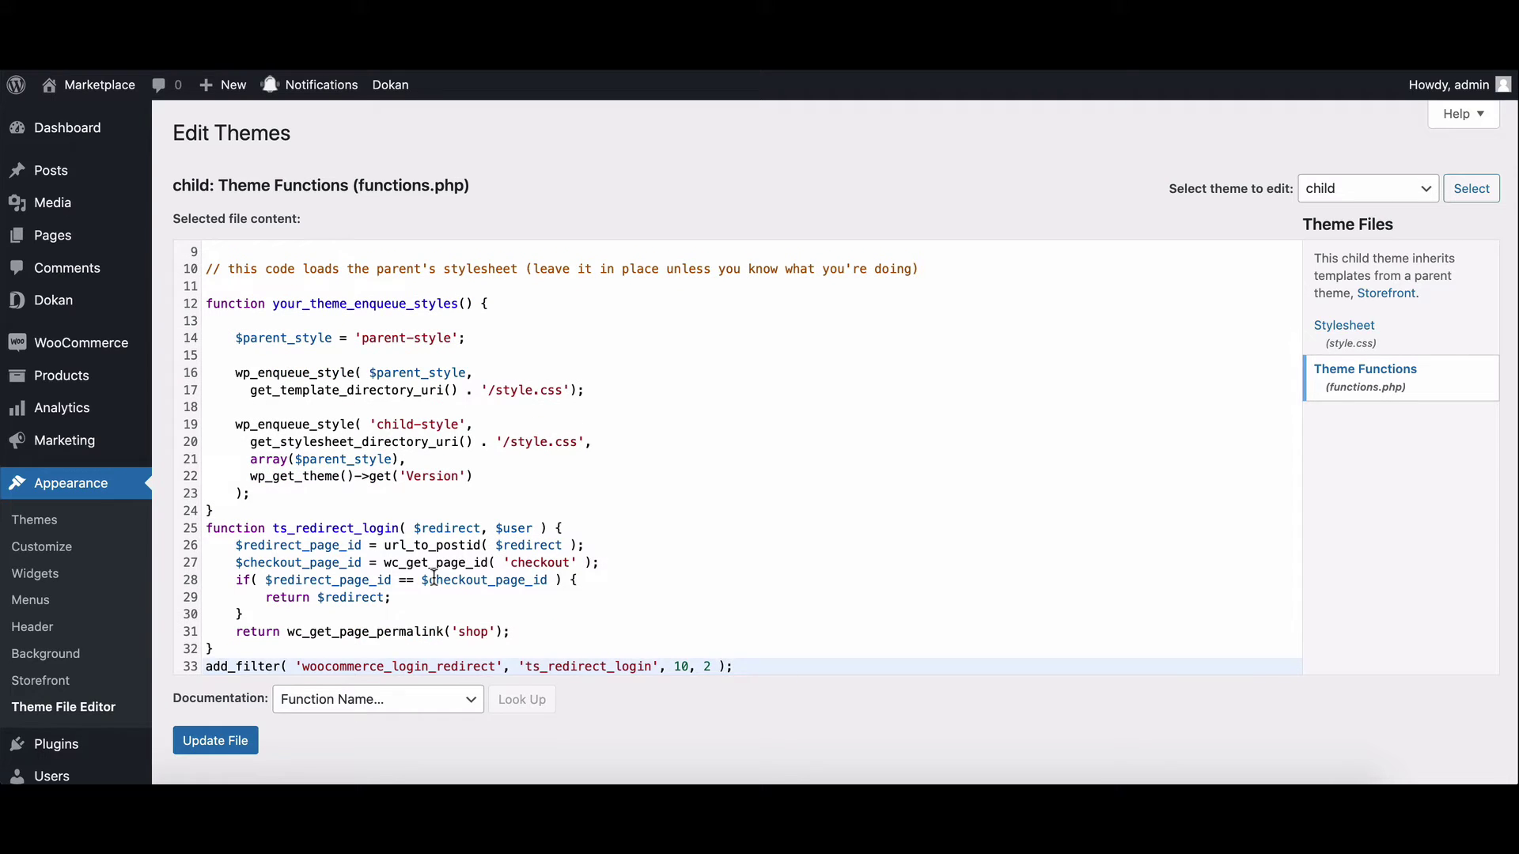
scroll(434, 577, "down", 3)
scroll(435, 579, "down", 1)
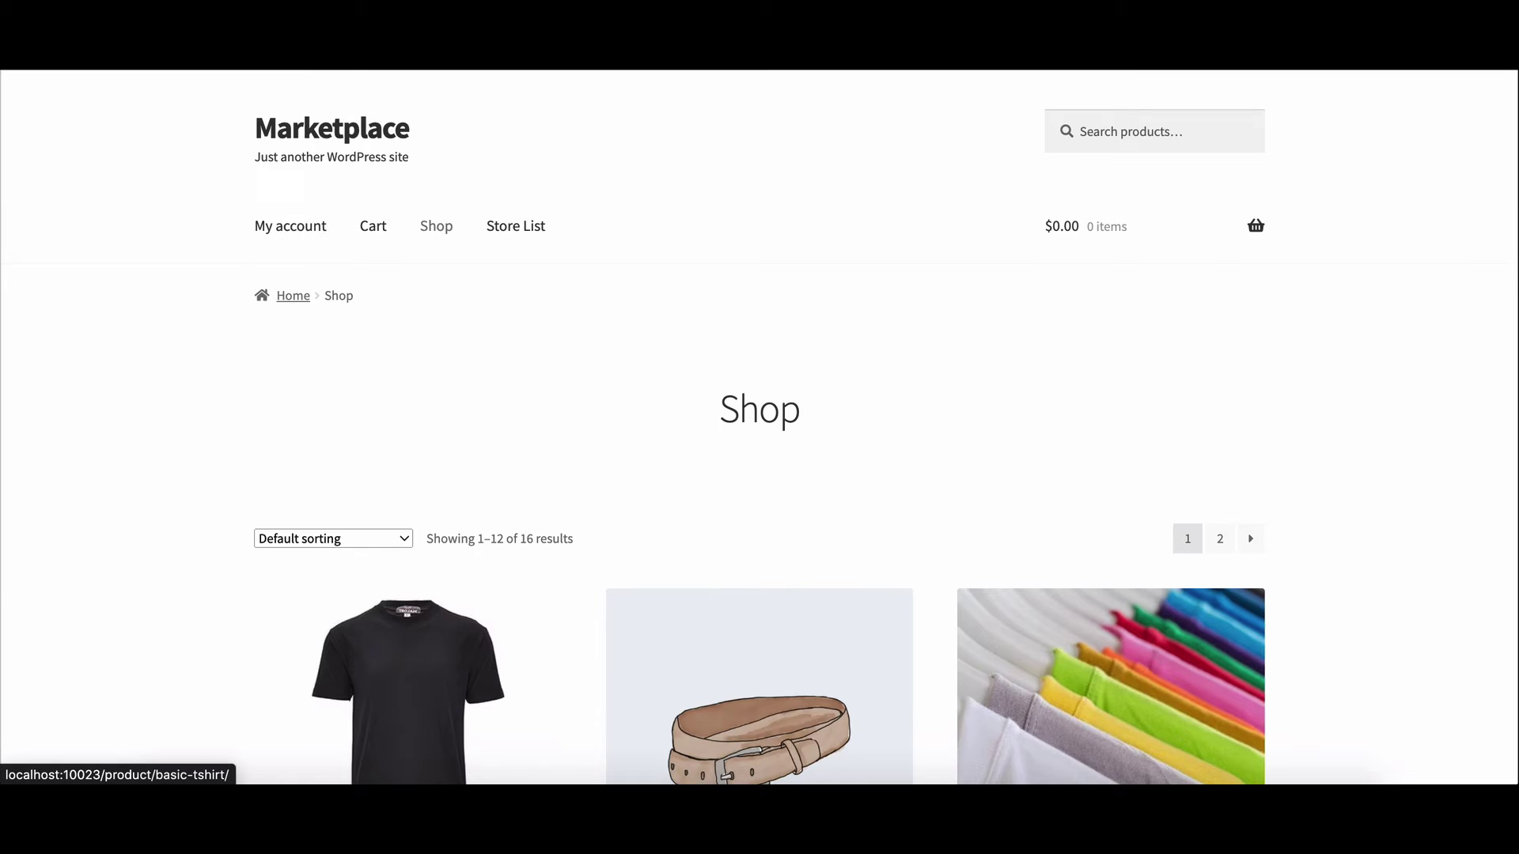
scroll(434, 585, "down", 2)
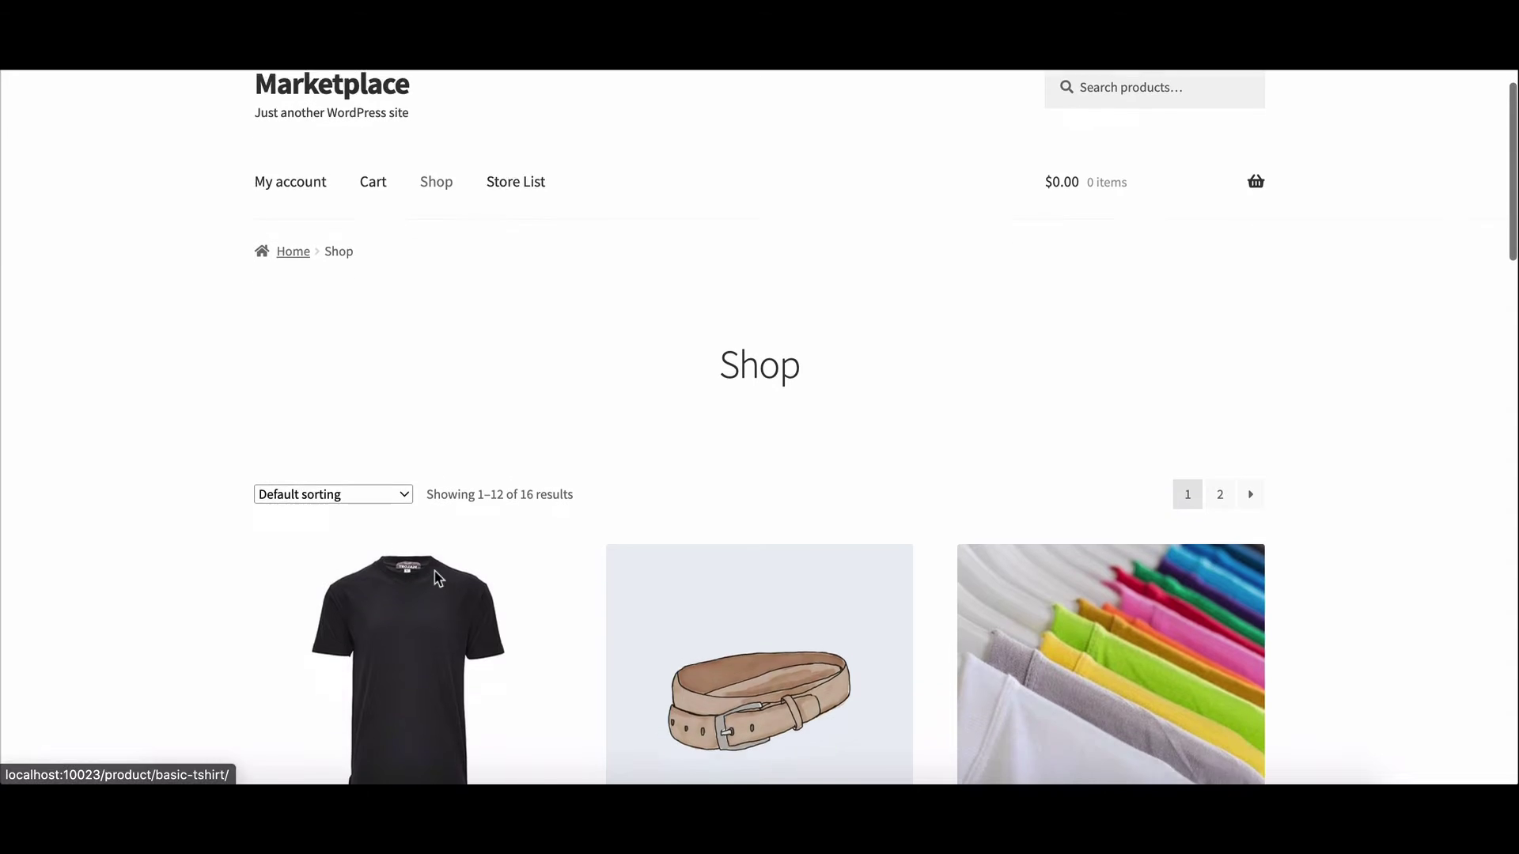
scroll(435, 579, "down", 1)
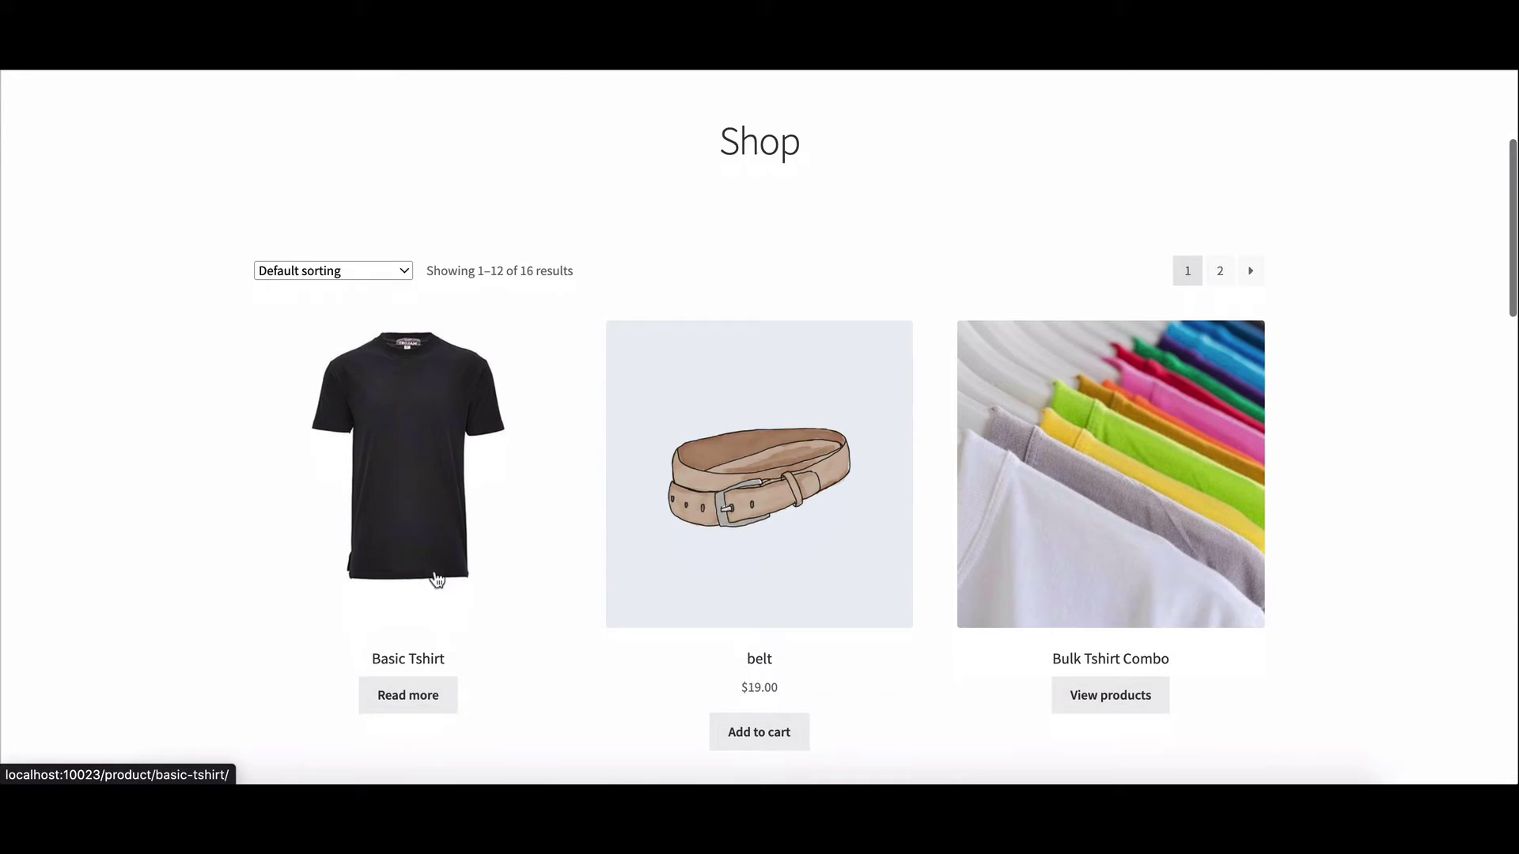
scroll(436, 580, "down", 1)
scroll(436, 579, "down", 1)
scroll(436, 579, "down", 2)
scroll(435, 580, "down", 2)
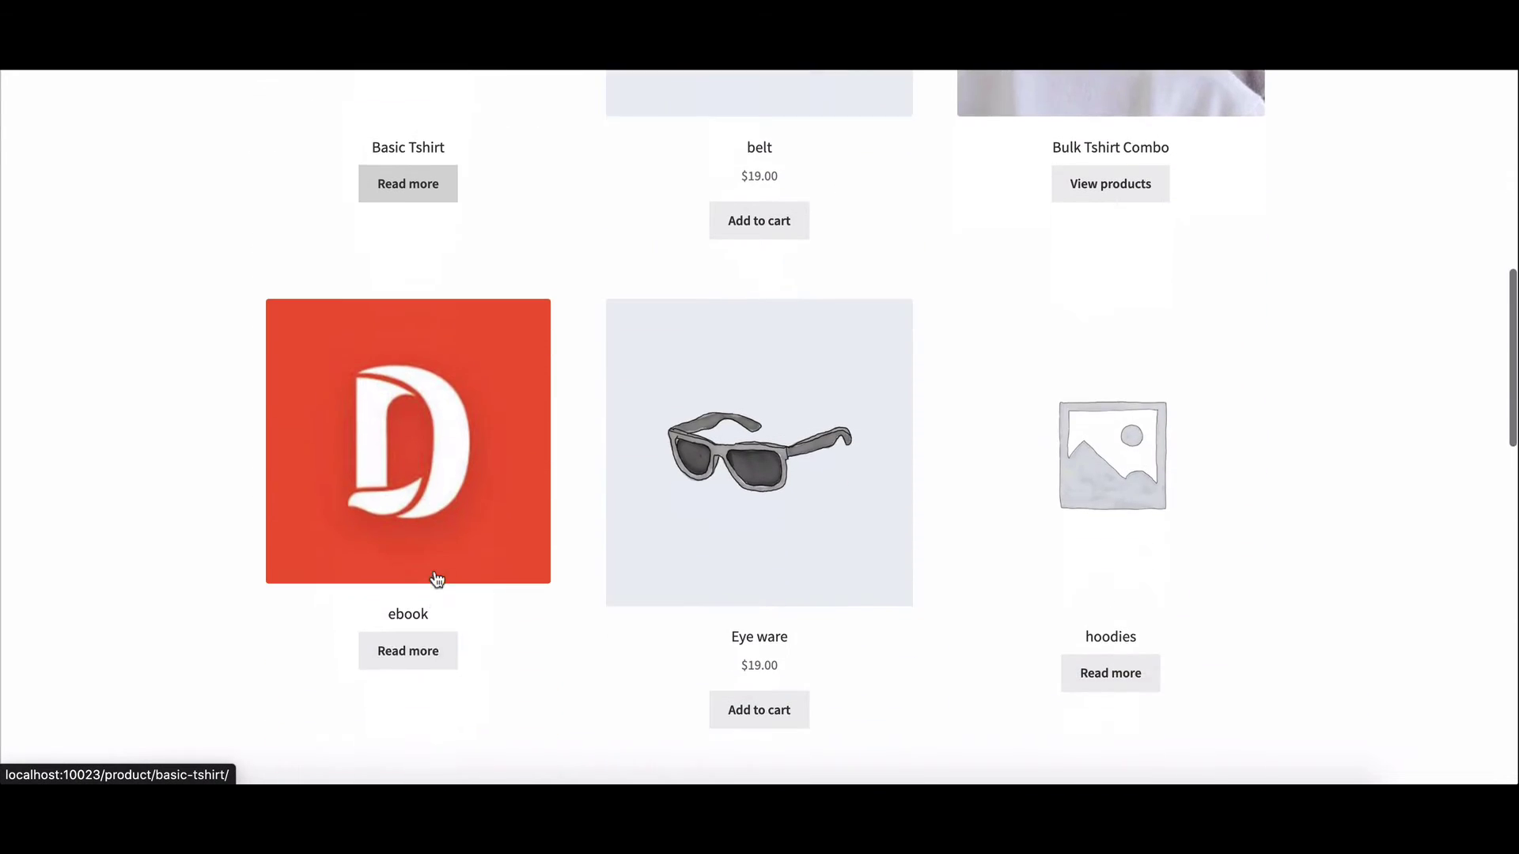
scroll(436, 579, "down", 1)
scroll(436, 580, "down", 2)
scroll(438, 574, "down", 2)
scroll(436, 567, "down", 1)
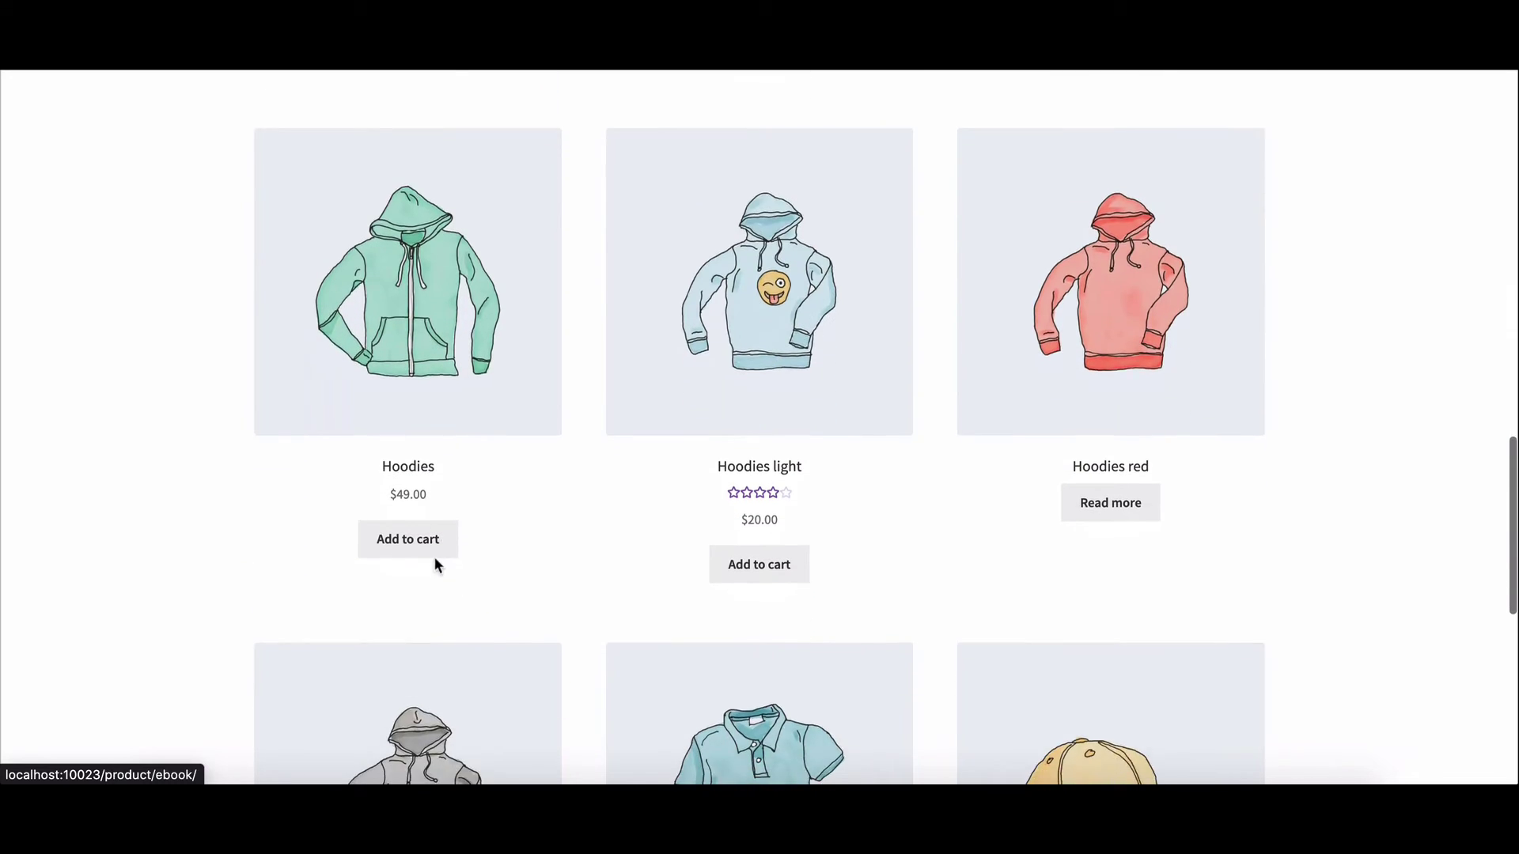
scroll(434, 560, "down", 3)
scroll(435, 554, "down", 3)
scroll(437, 550, "down", 1)
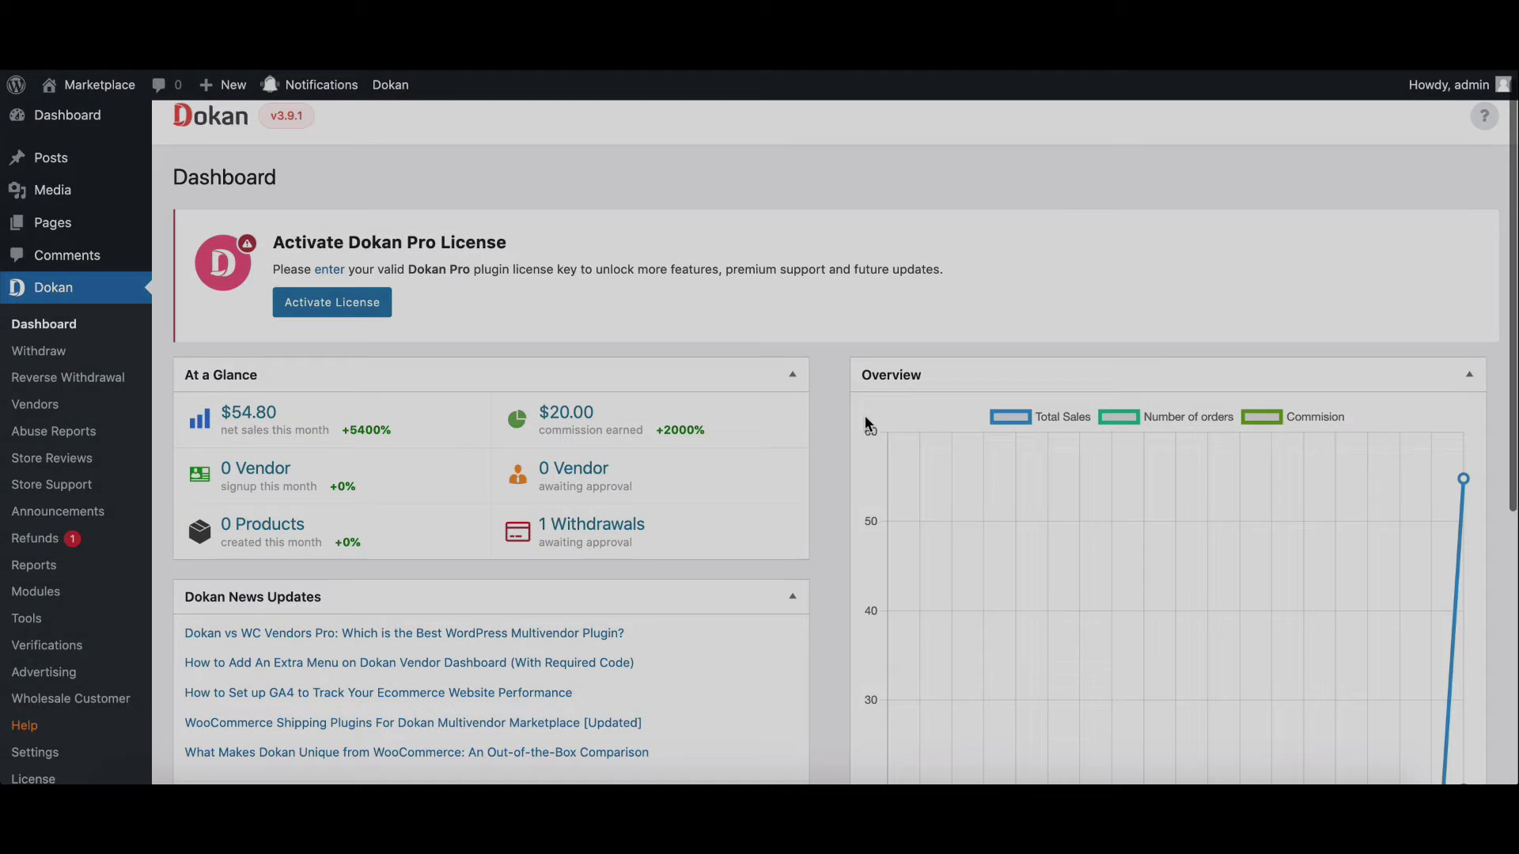
scroll(864, 414, "down", 3)
scroll(866, 424, "down", 2)
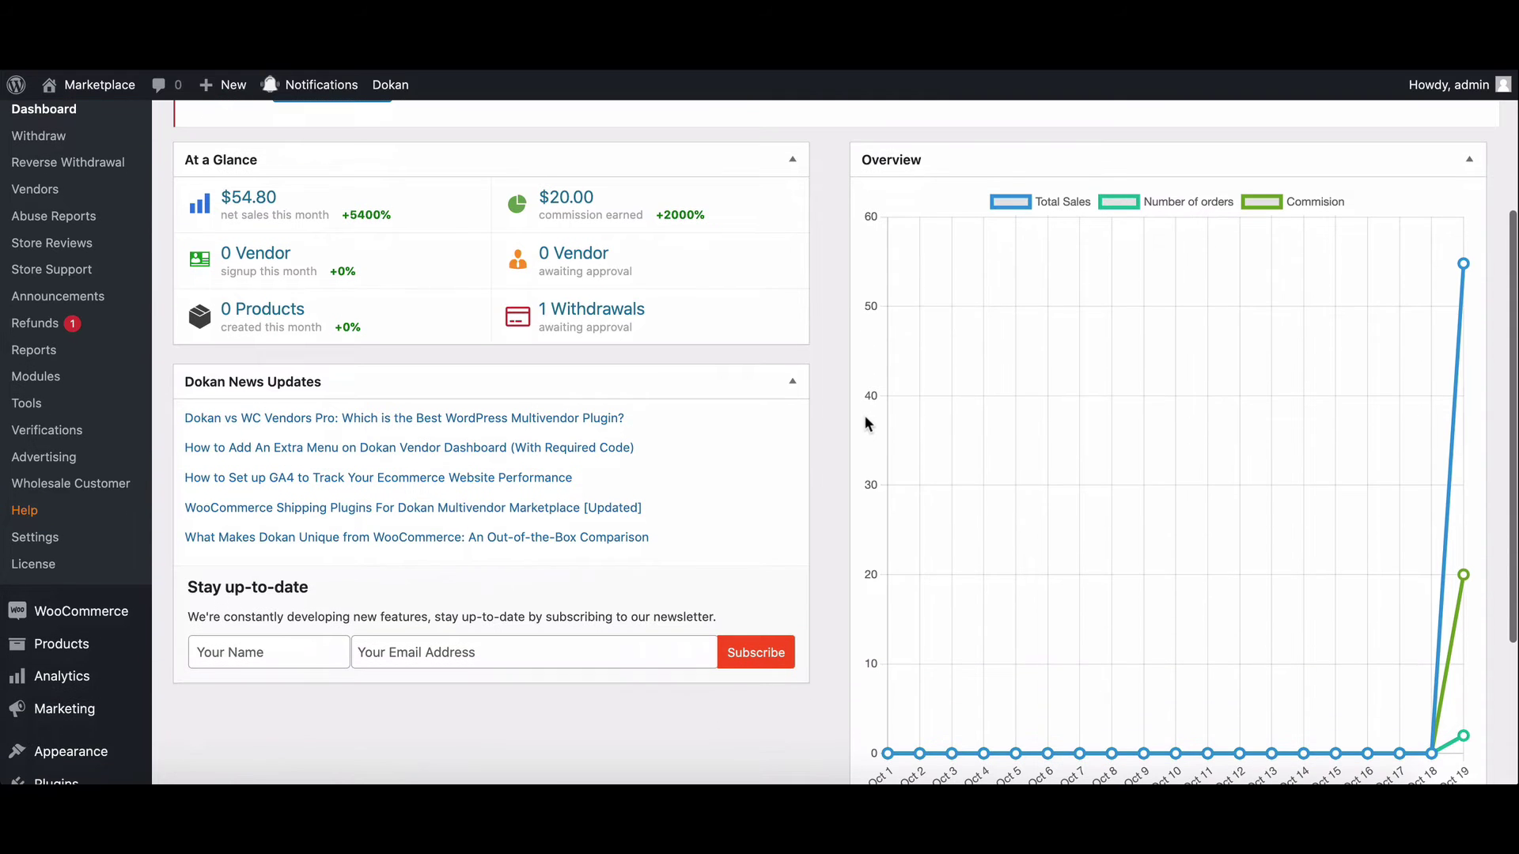
scroll(865, 424, "down", 2)
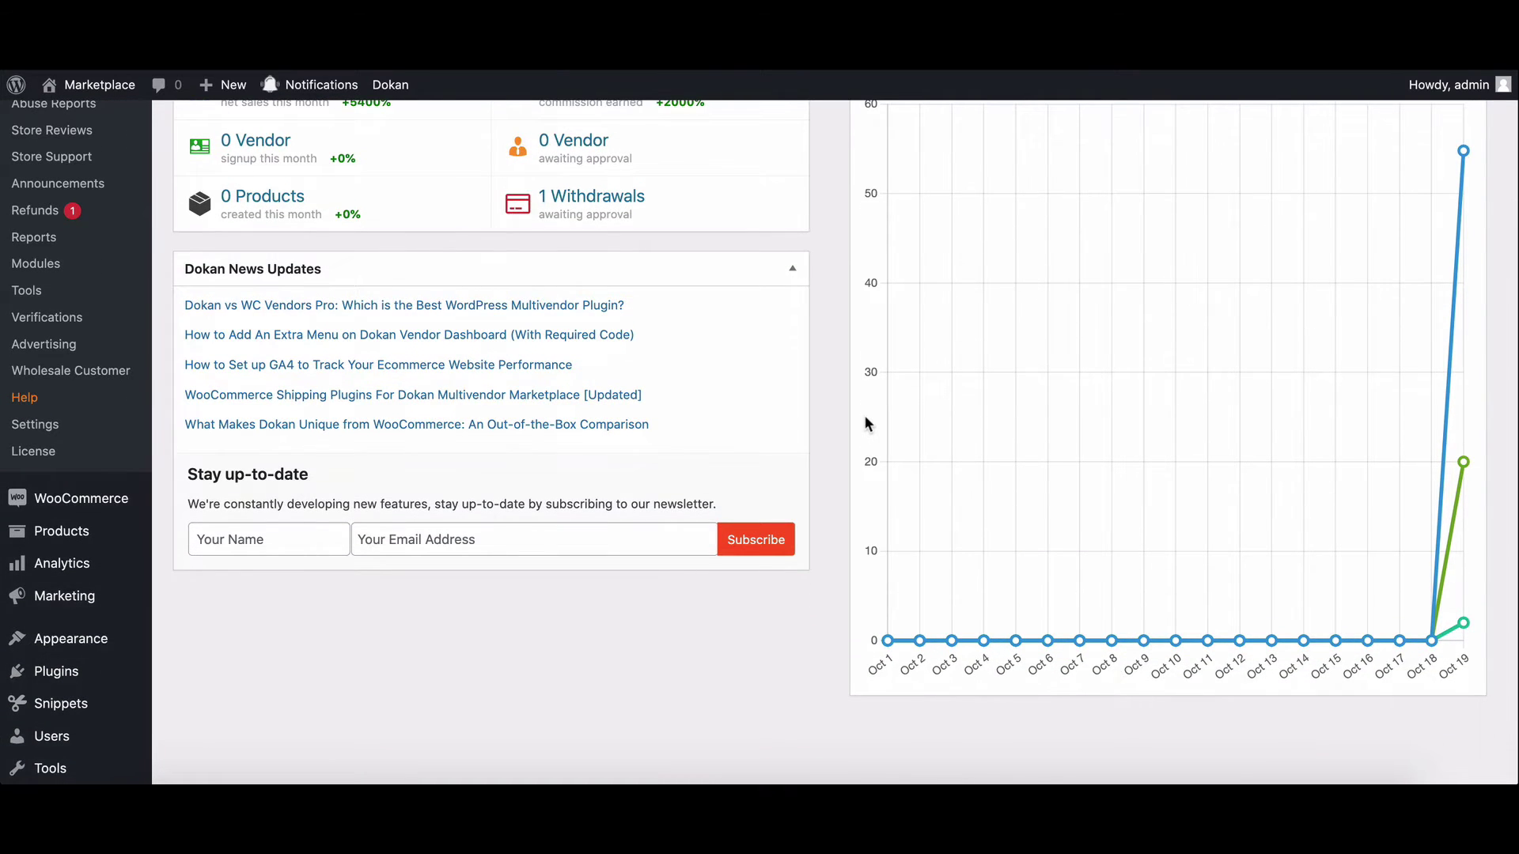
scroll(866, 423, "down", 1)
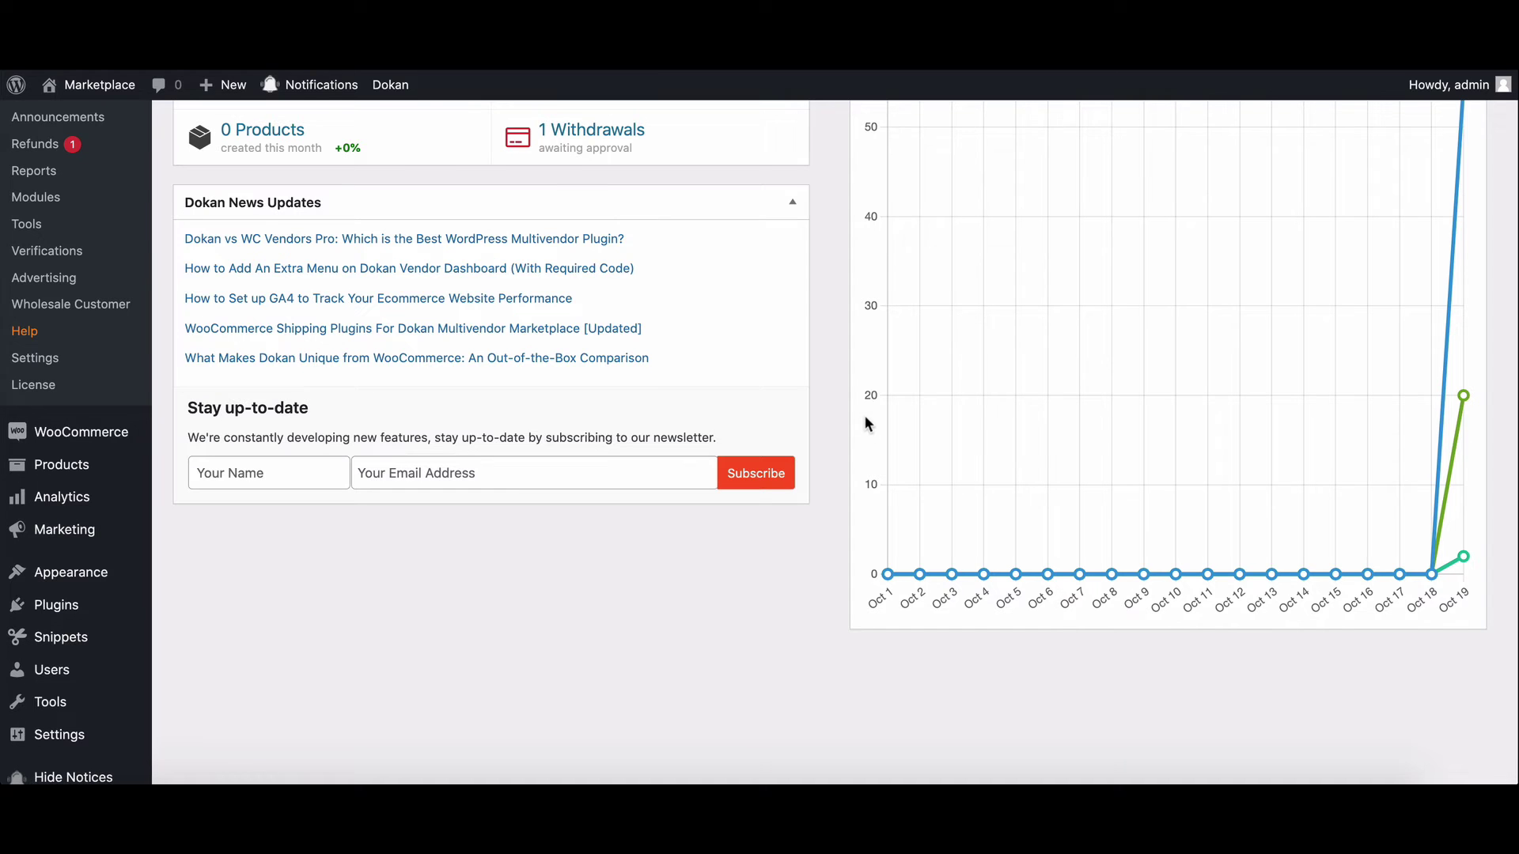
scroll(864, 423, "up", 1)
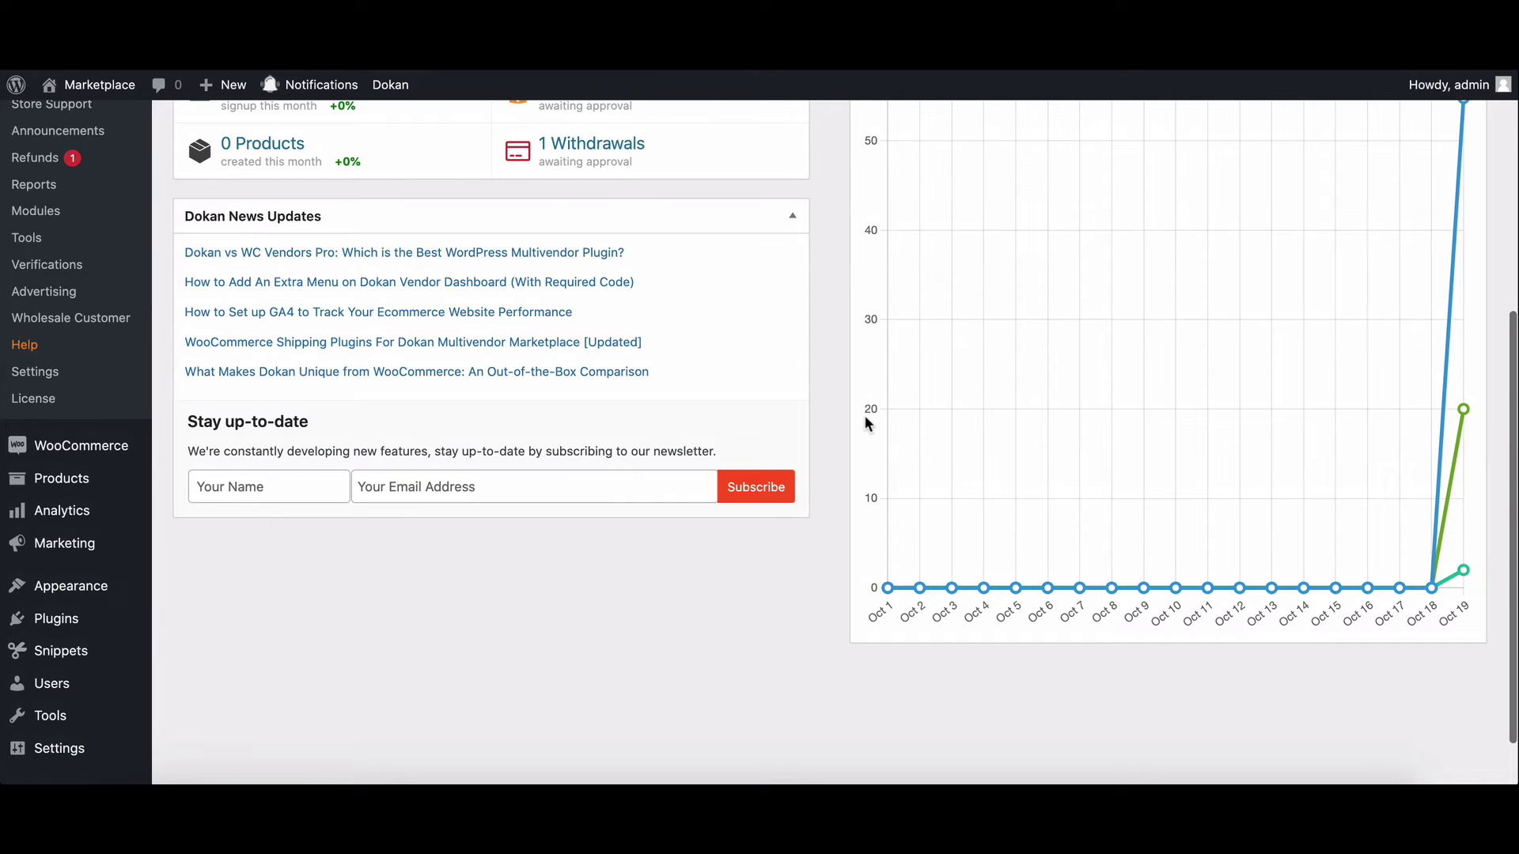
scroll(865, 421, "up", 1)
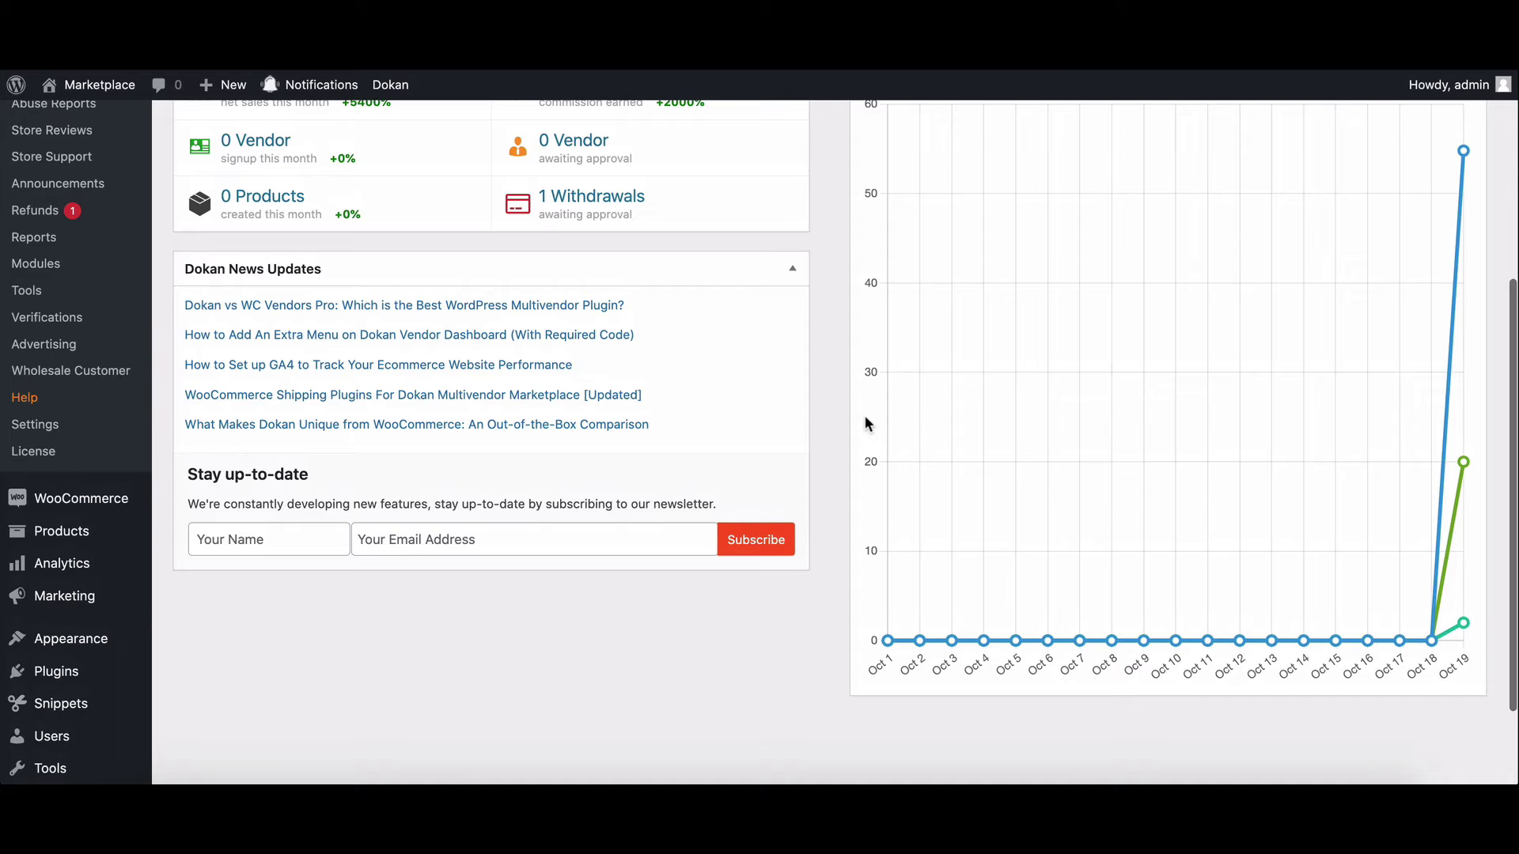
scroll(866, 424, "down", 2)
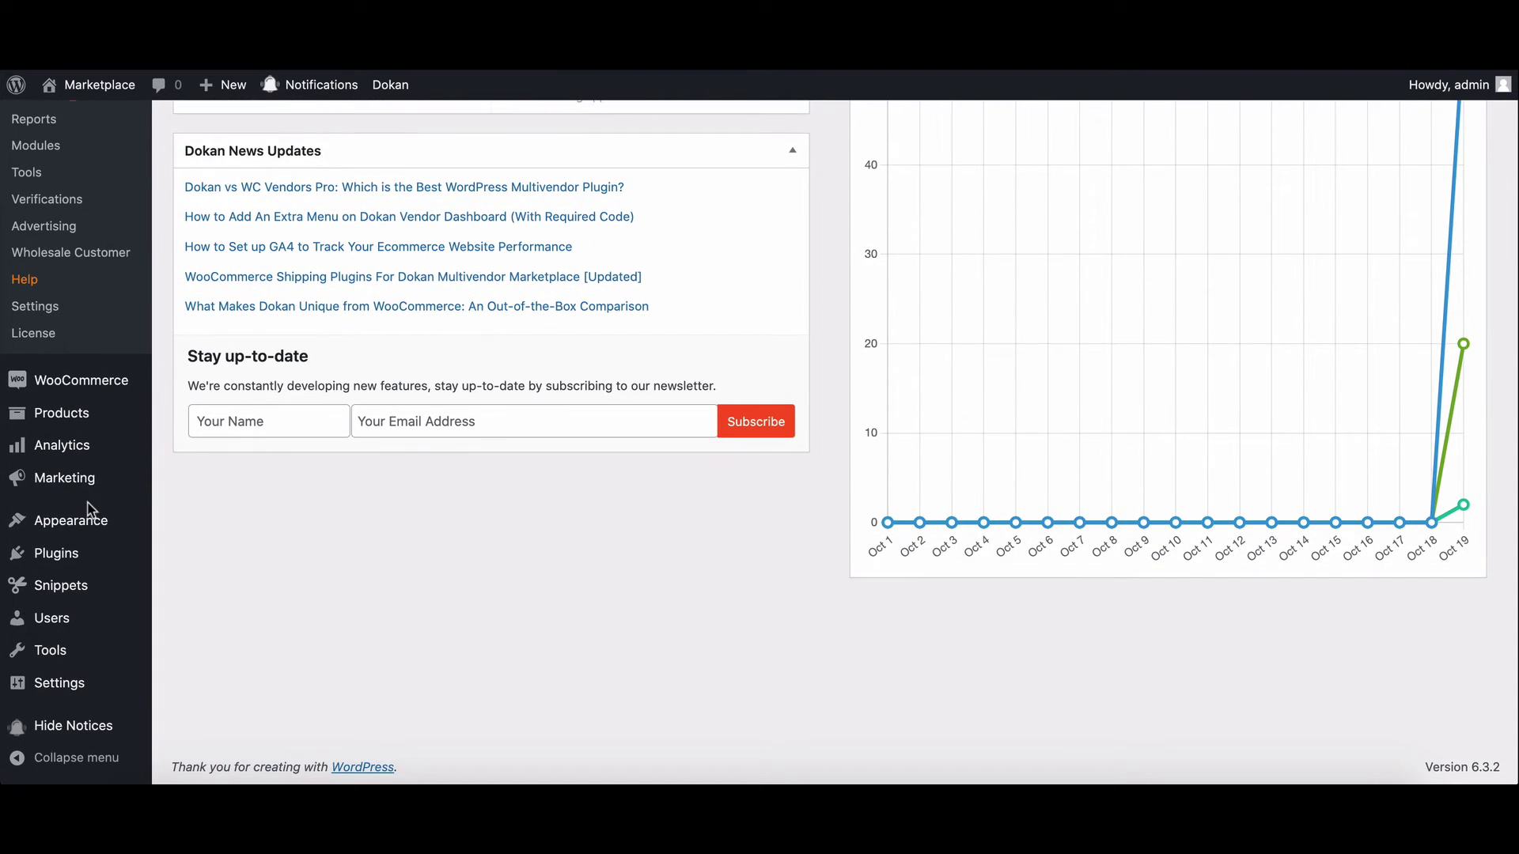
Go to the Plugins page from the Dokan dashboard
left_click(52, 561)
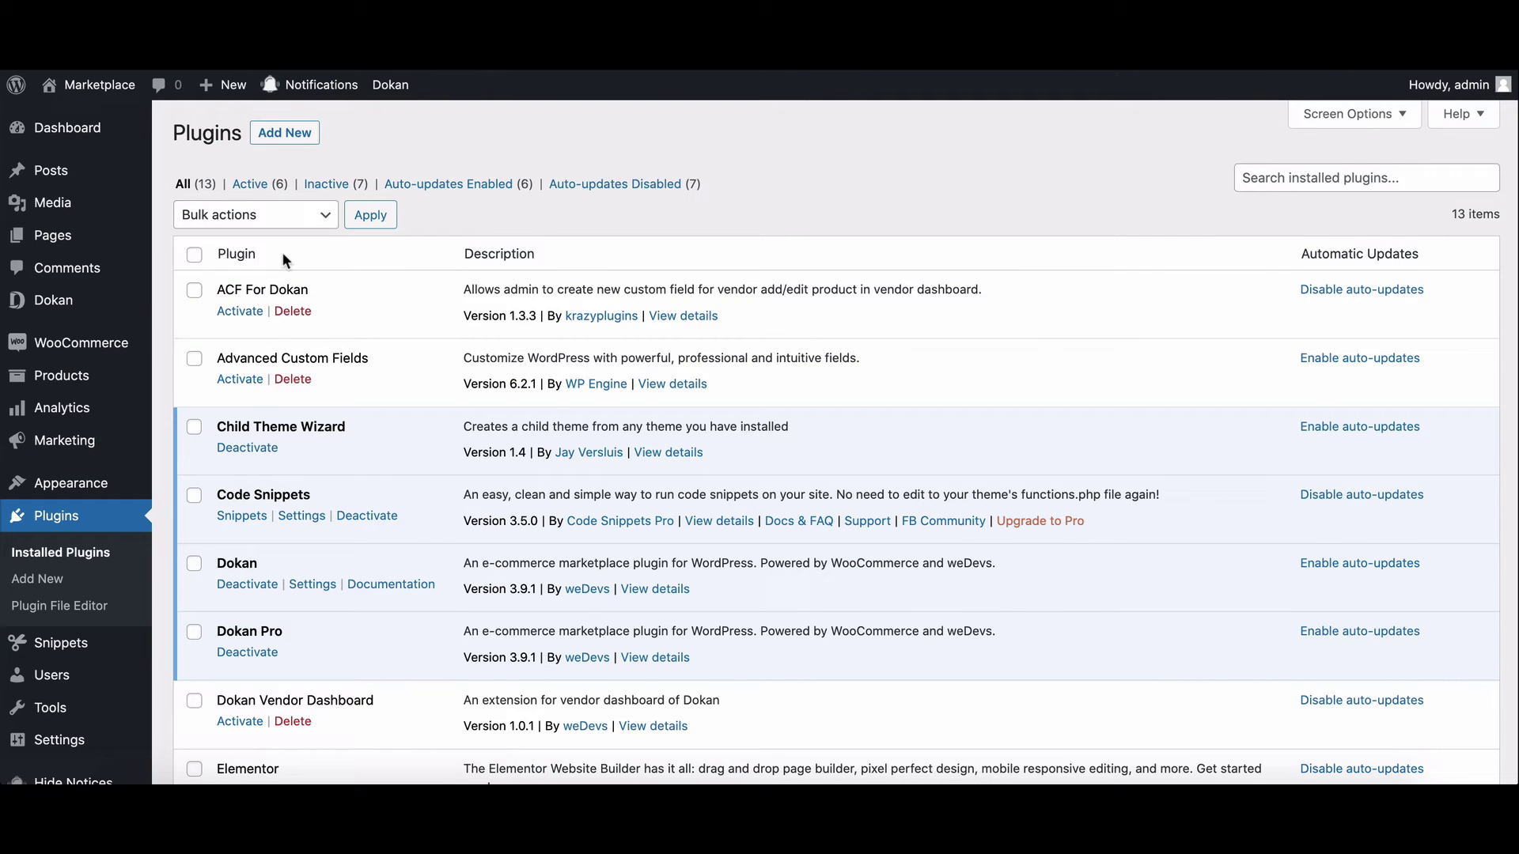
Search for 'wp user frontend', then install and activate WP User Frontend by weDevs
left_click(292, 144)
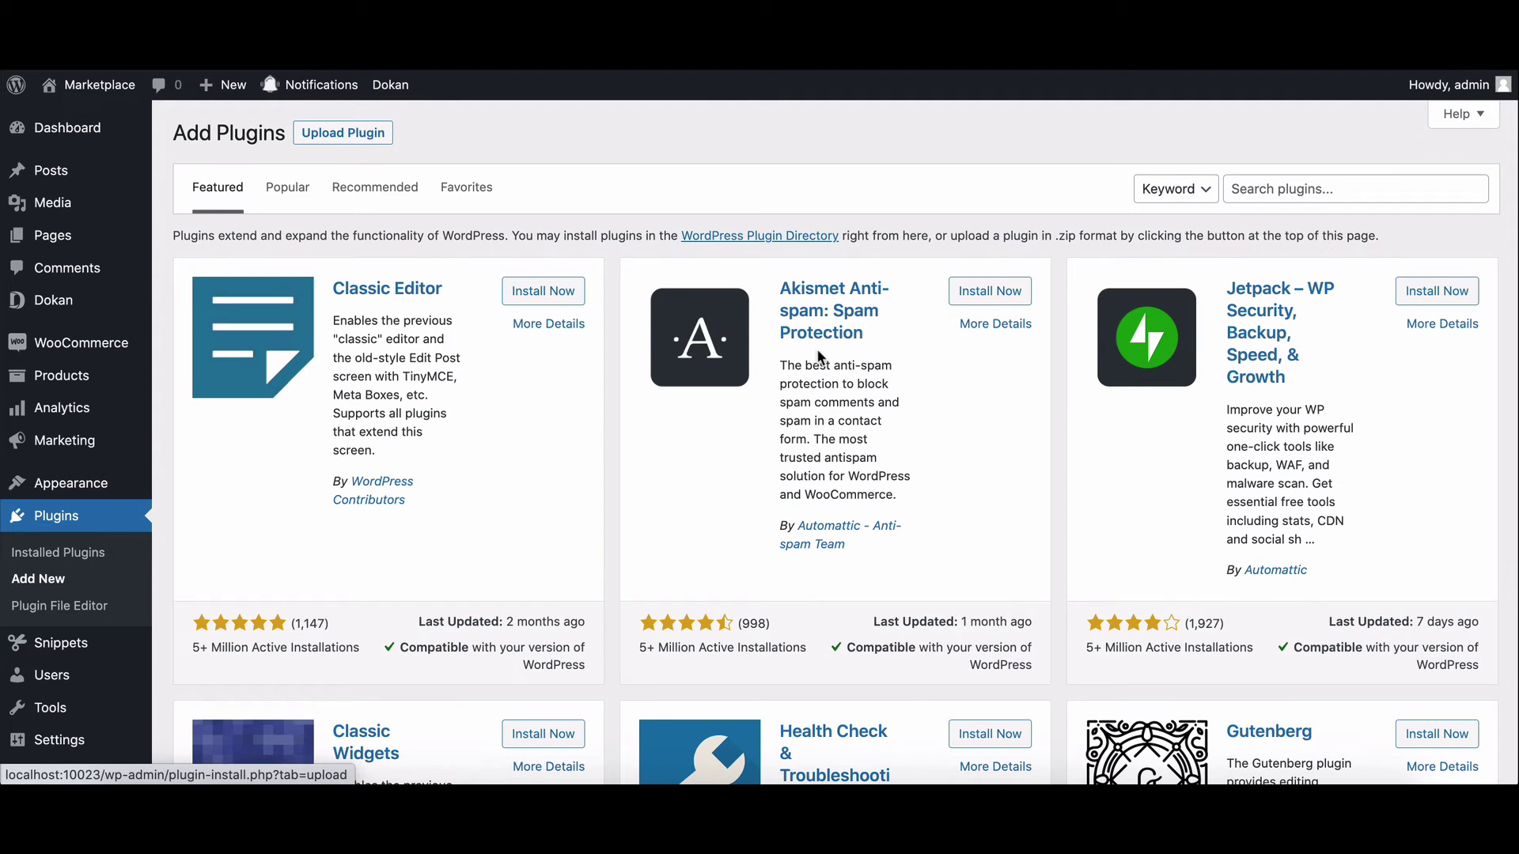
left_click(1321, 193)
type("w")
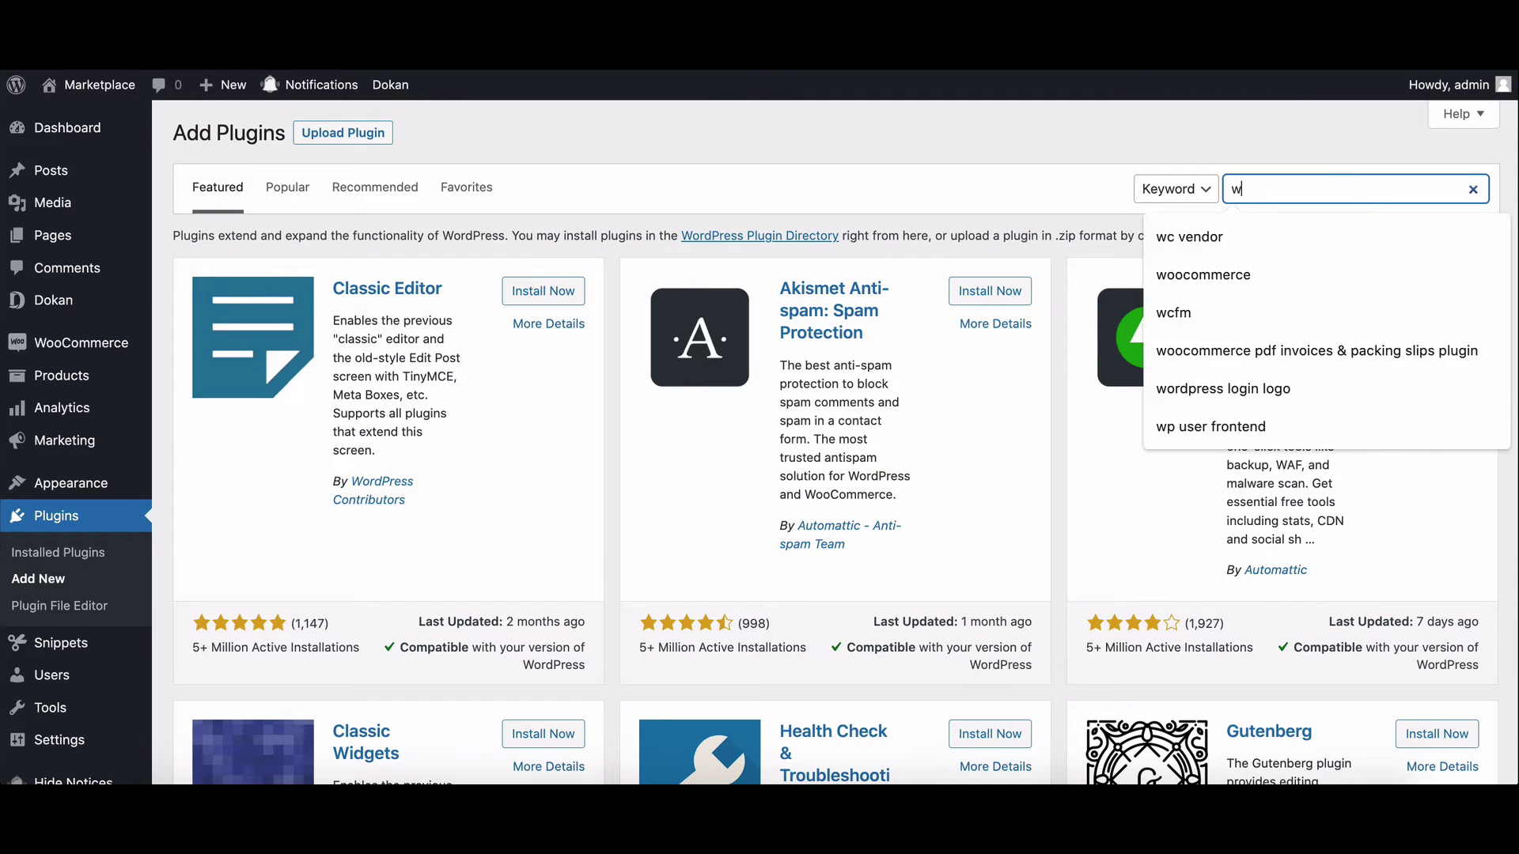
type("p")
left_click(1387, 236)
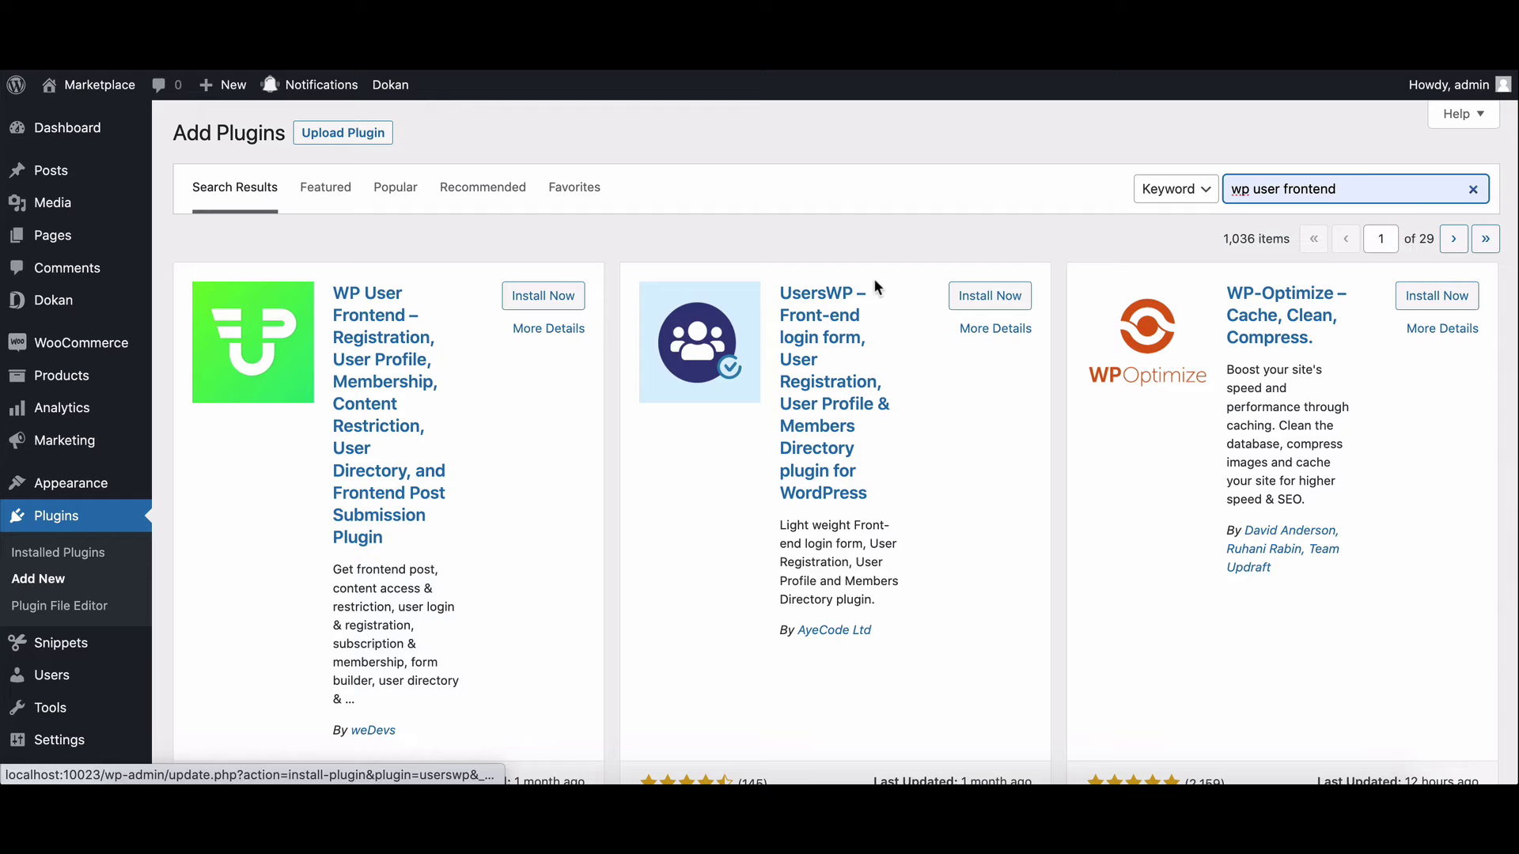
left_click(563, 298)
left_click(567, 300)
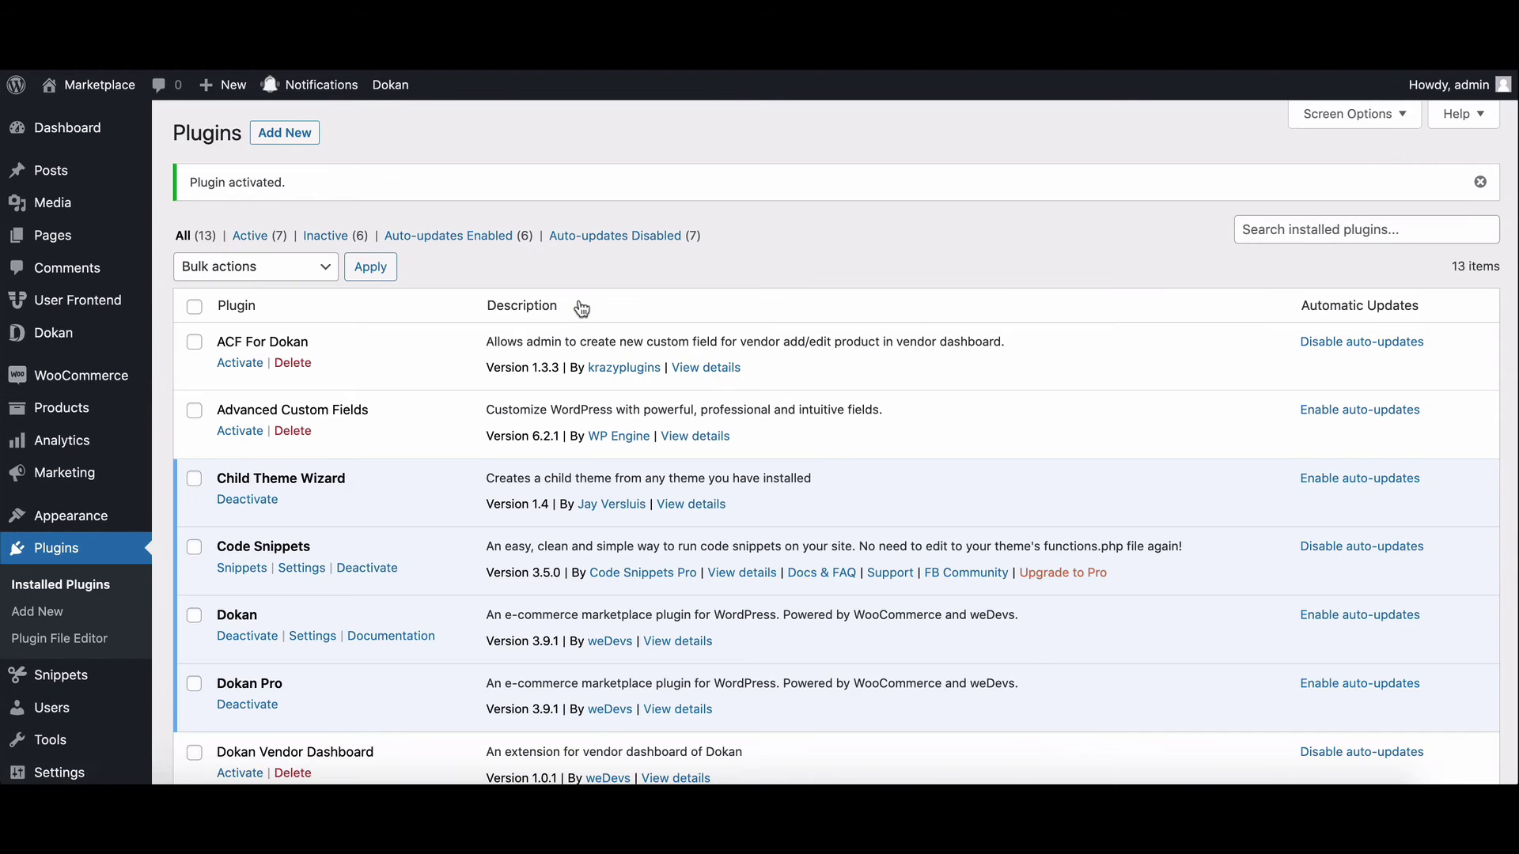
scroll(579, 320, "down", 5)
scroll(546, 392, "down", 2)
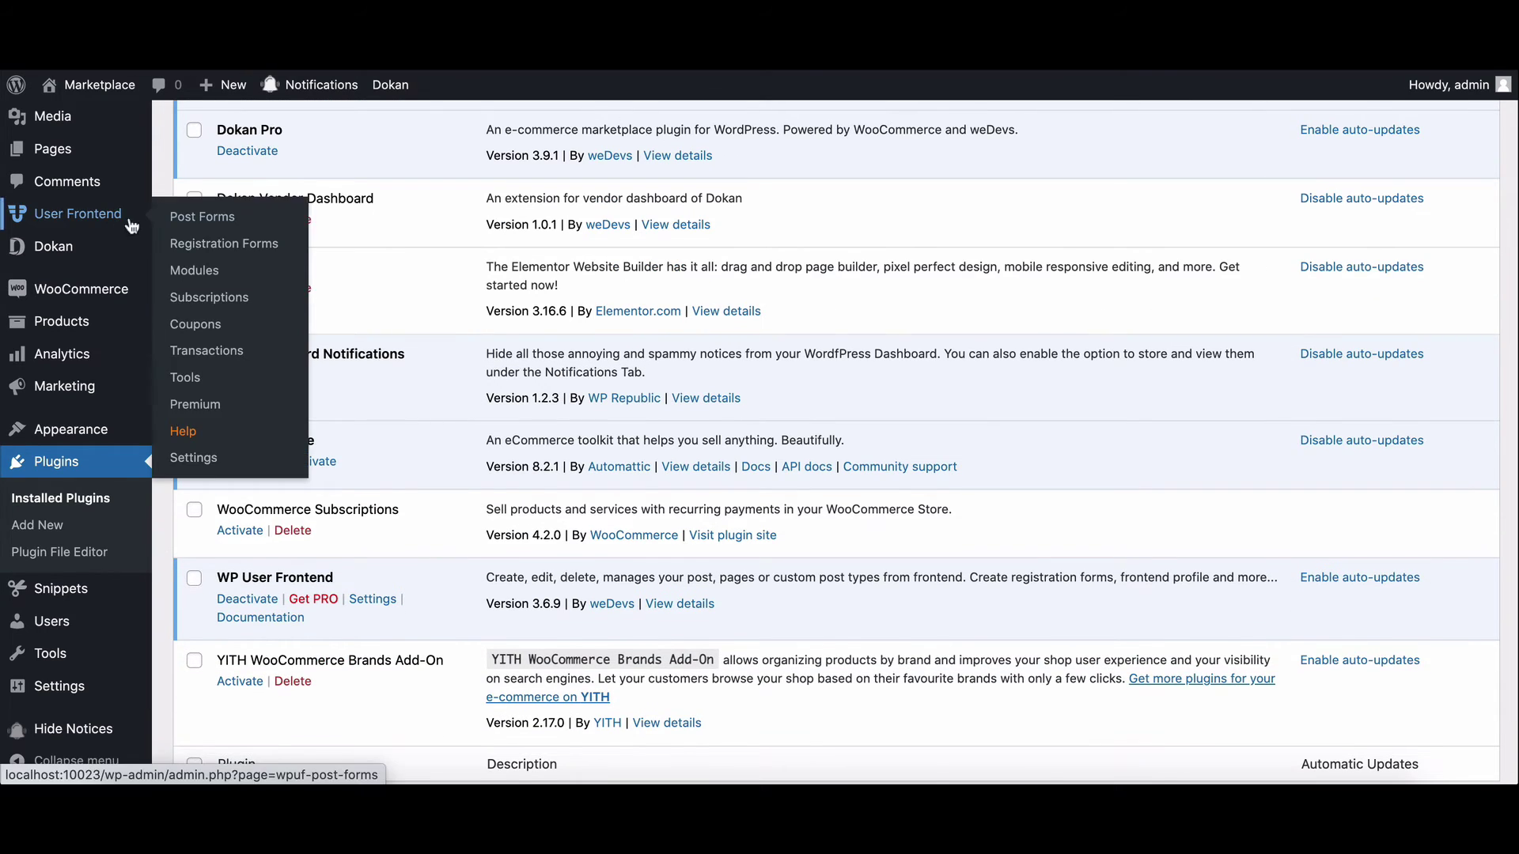
scroll(193, 522, "up", 1)
Set Redirect After Login to Shop in User Frontend's Login / Registration settings and save
left_click(192, 546)
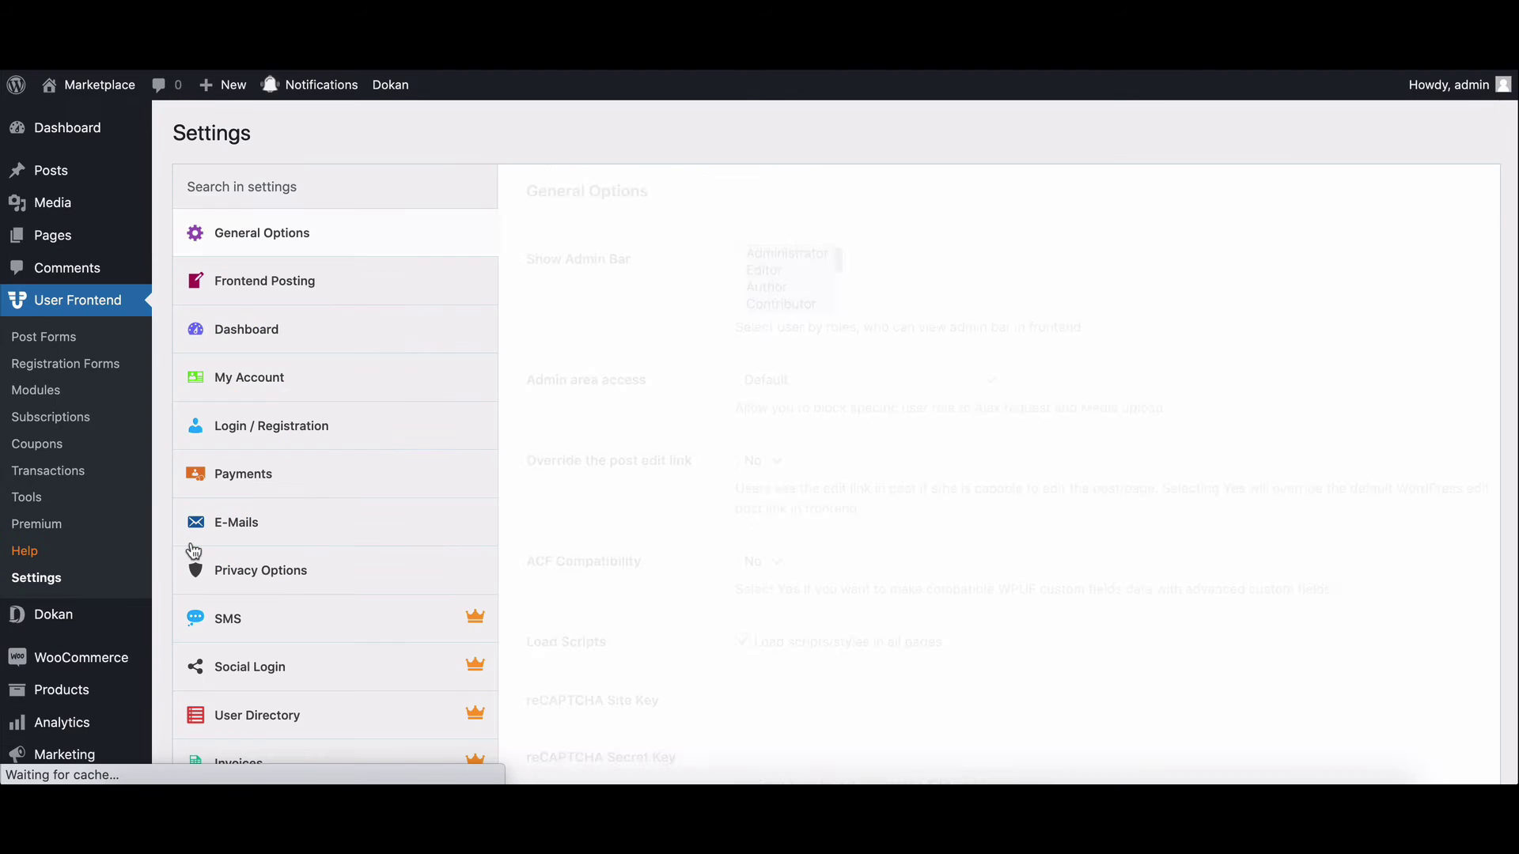
left_click(272, 427)
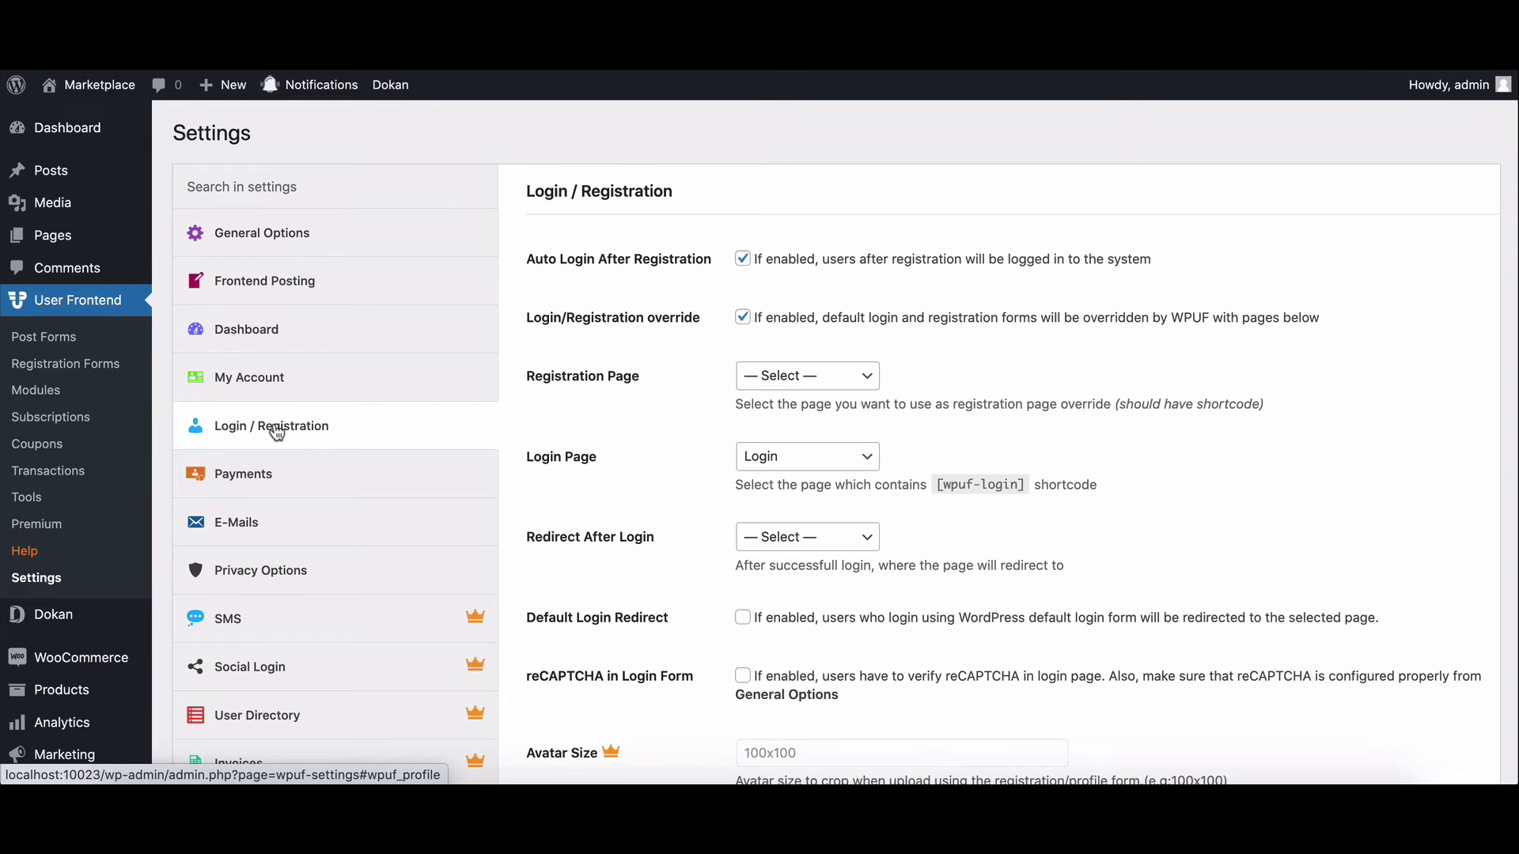
scroll(275, 431, "down", 1)
scroll(276, 431, "down", 1)
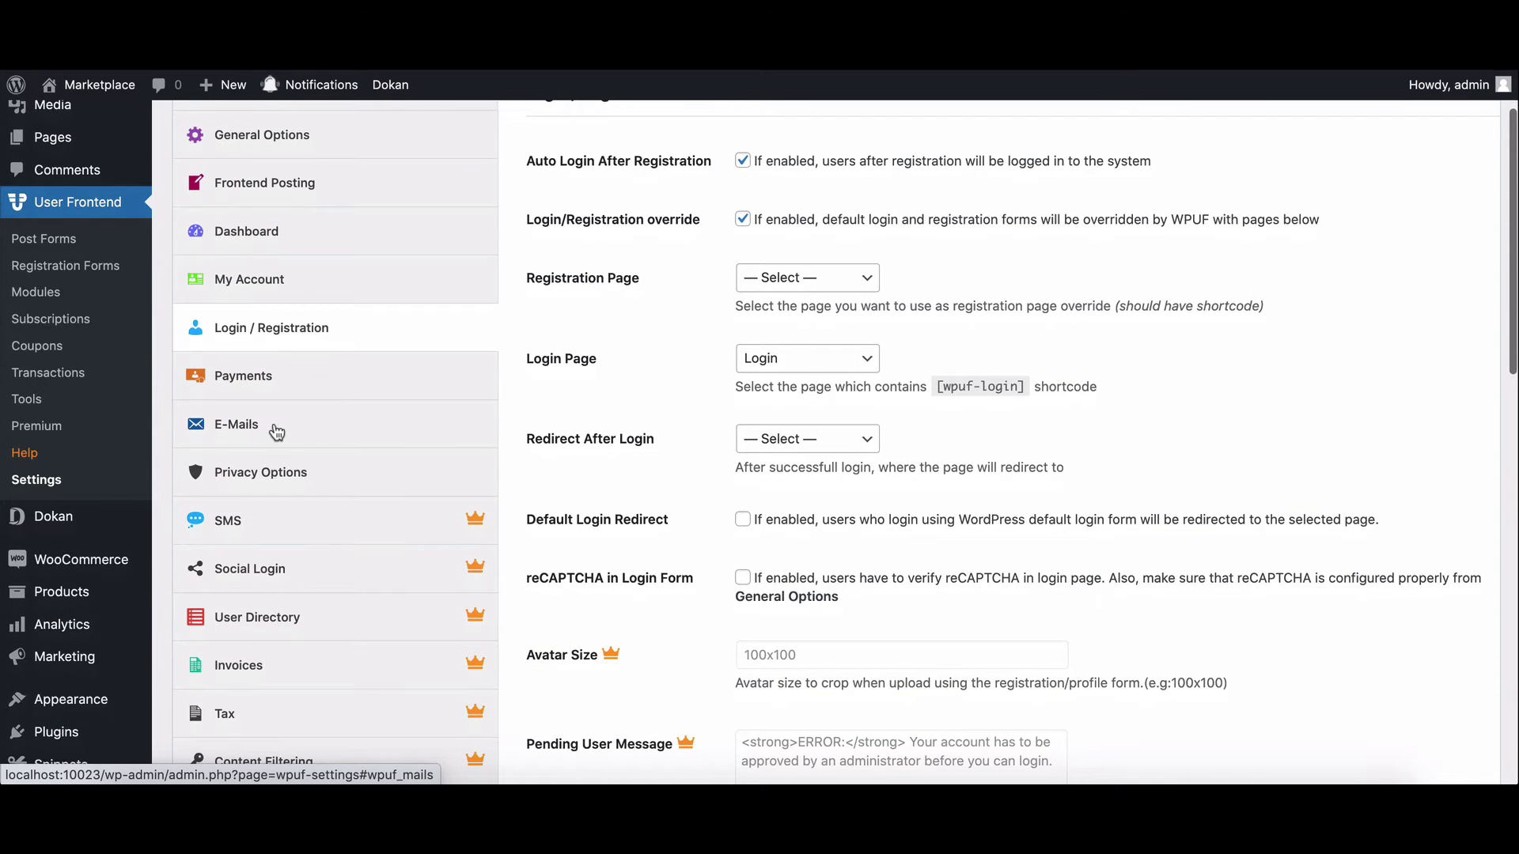
scroll(275, 431, "down", 1)
left_click(803, 399)
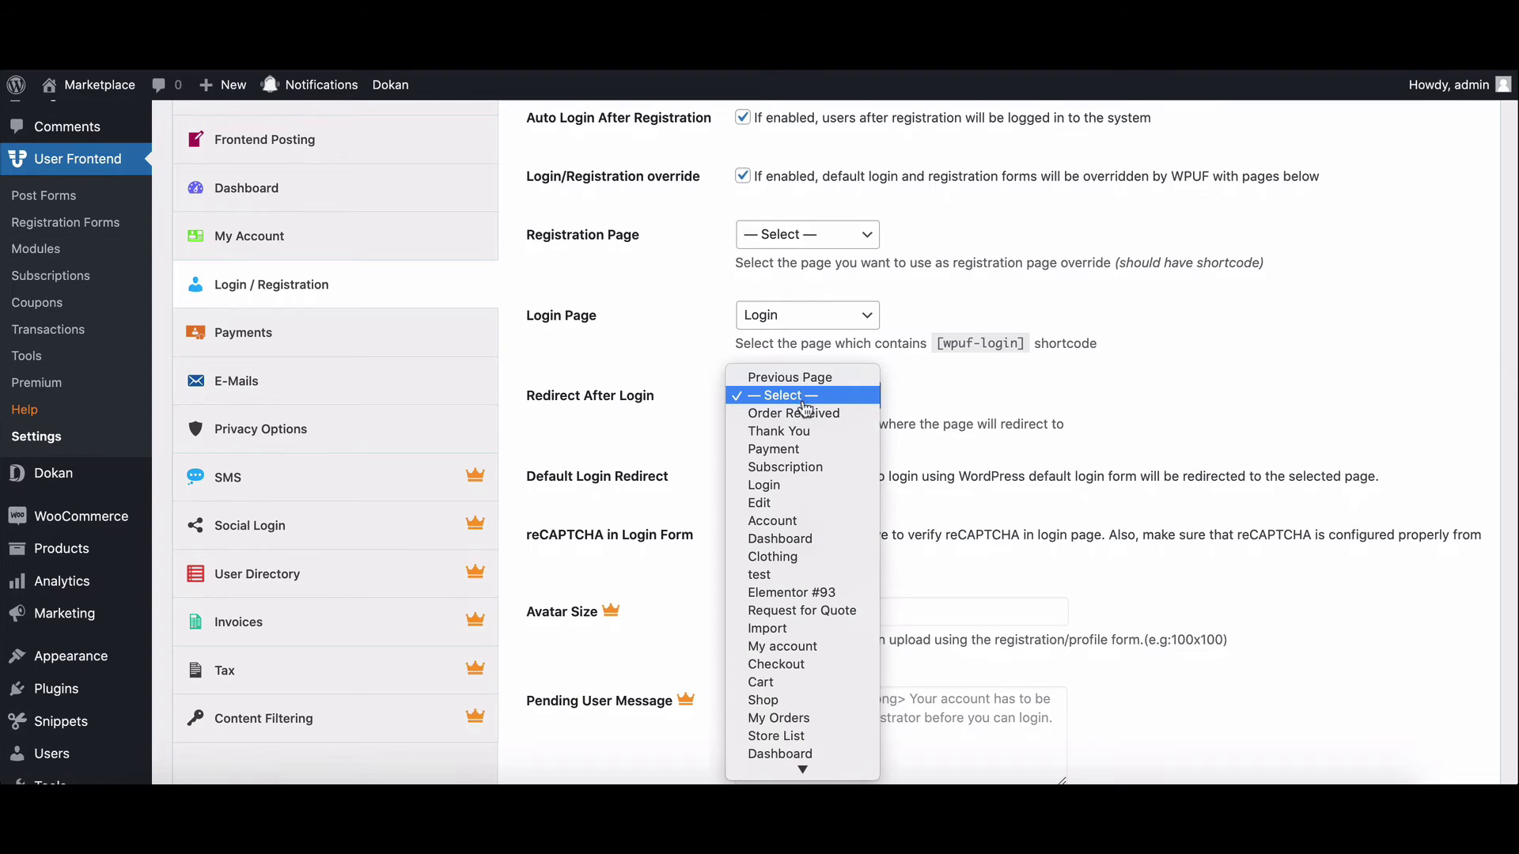
left_click(775, 703)
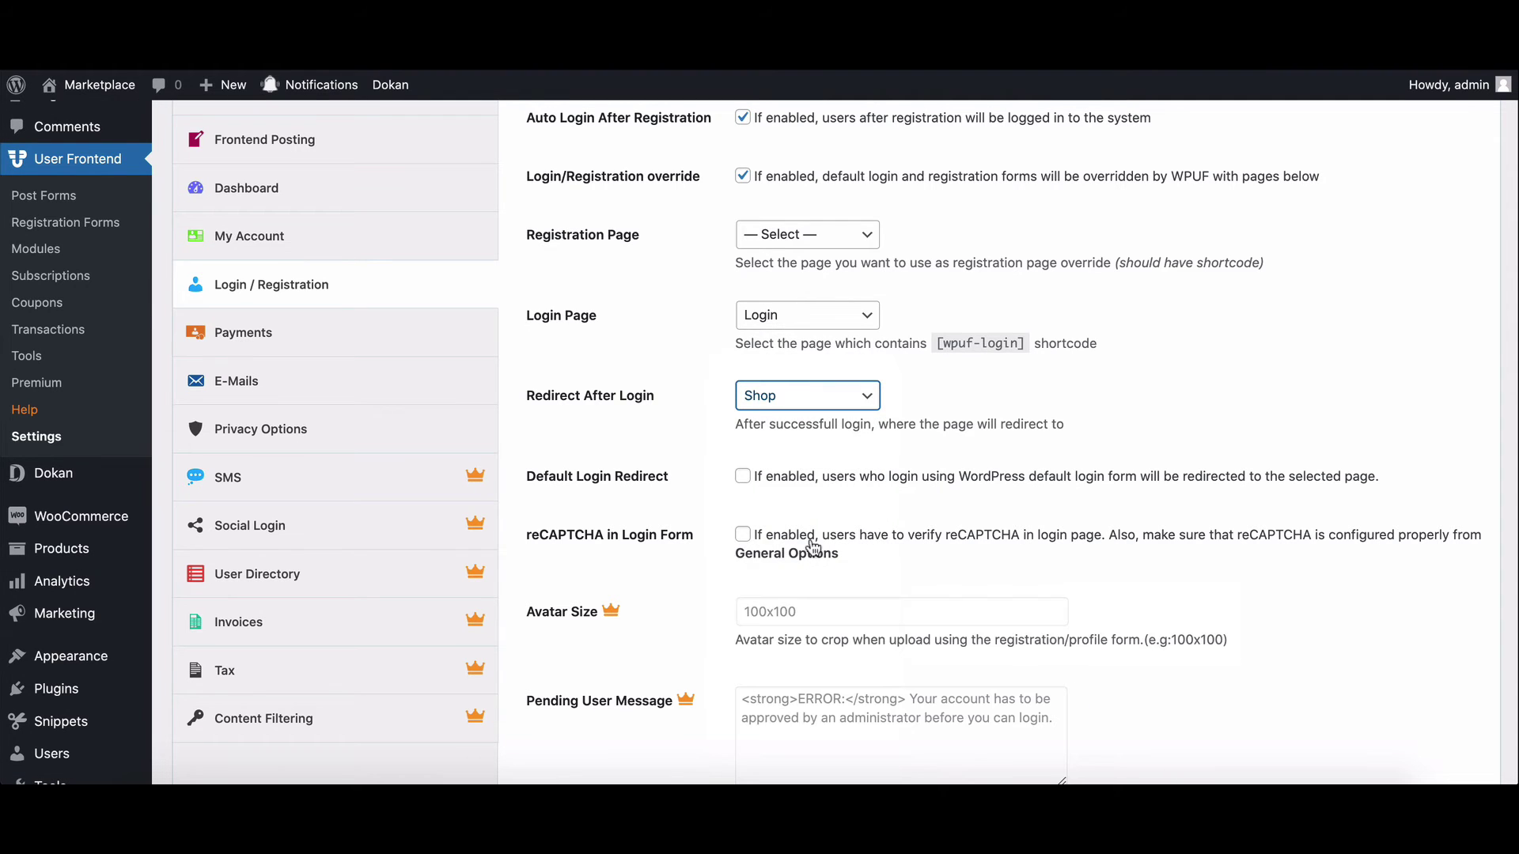
scroll(817, 531, "down", 1)
scroll(816, 532, "up", 1)
scroll(818, 531, "down", 1)
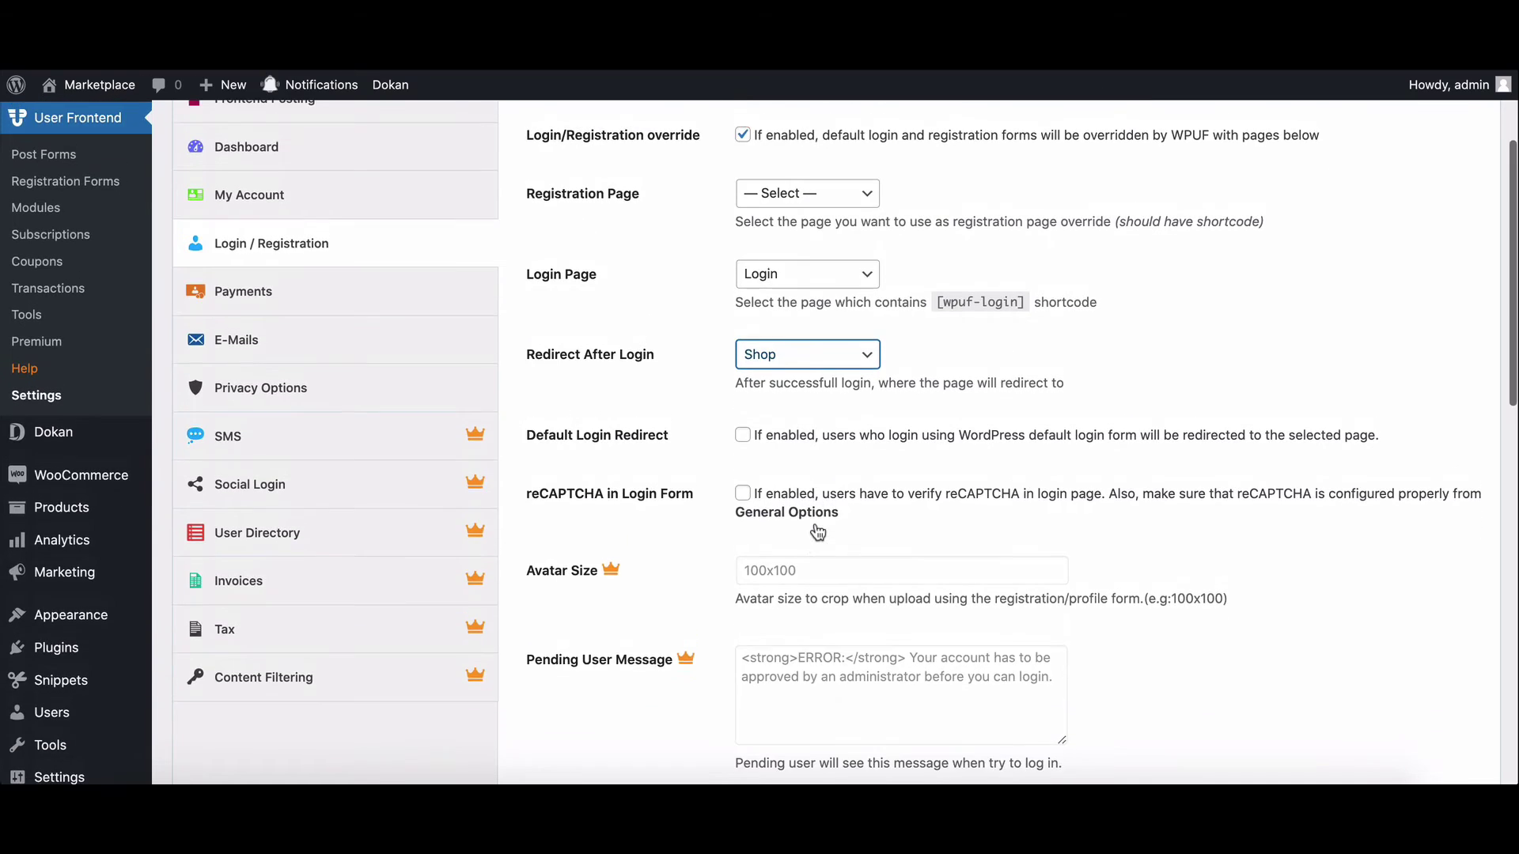
scroll(815, 523, "down", 5)
scroll(815, 522, "up", 6)
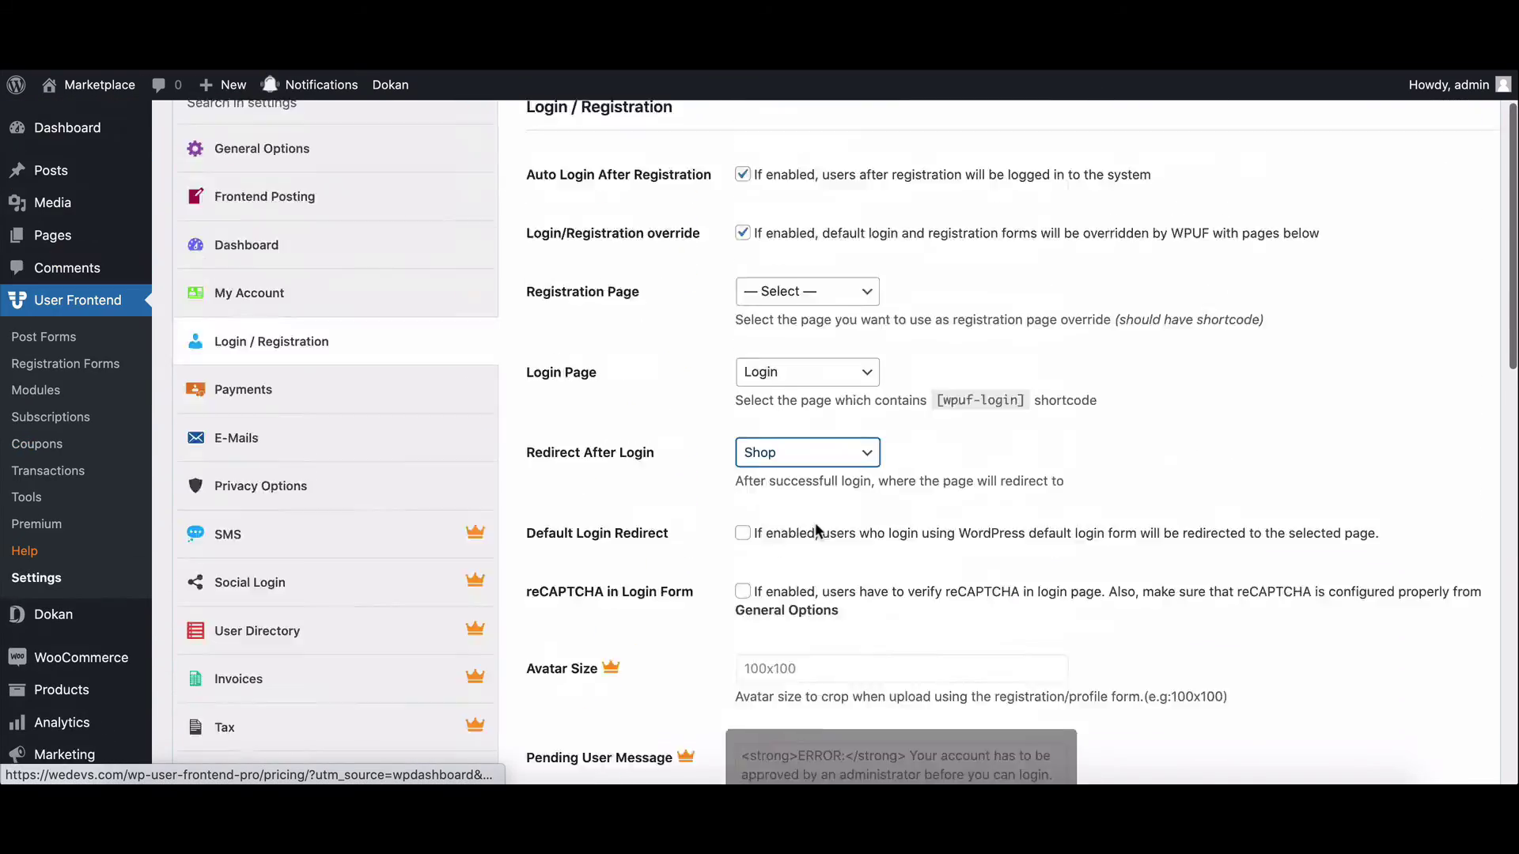
scroll(816, 522, "up", 1)
scroll(816, 522, "down", 3)
scroll(815, 523, "down", 5)
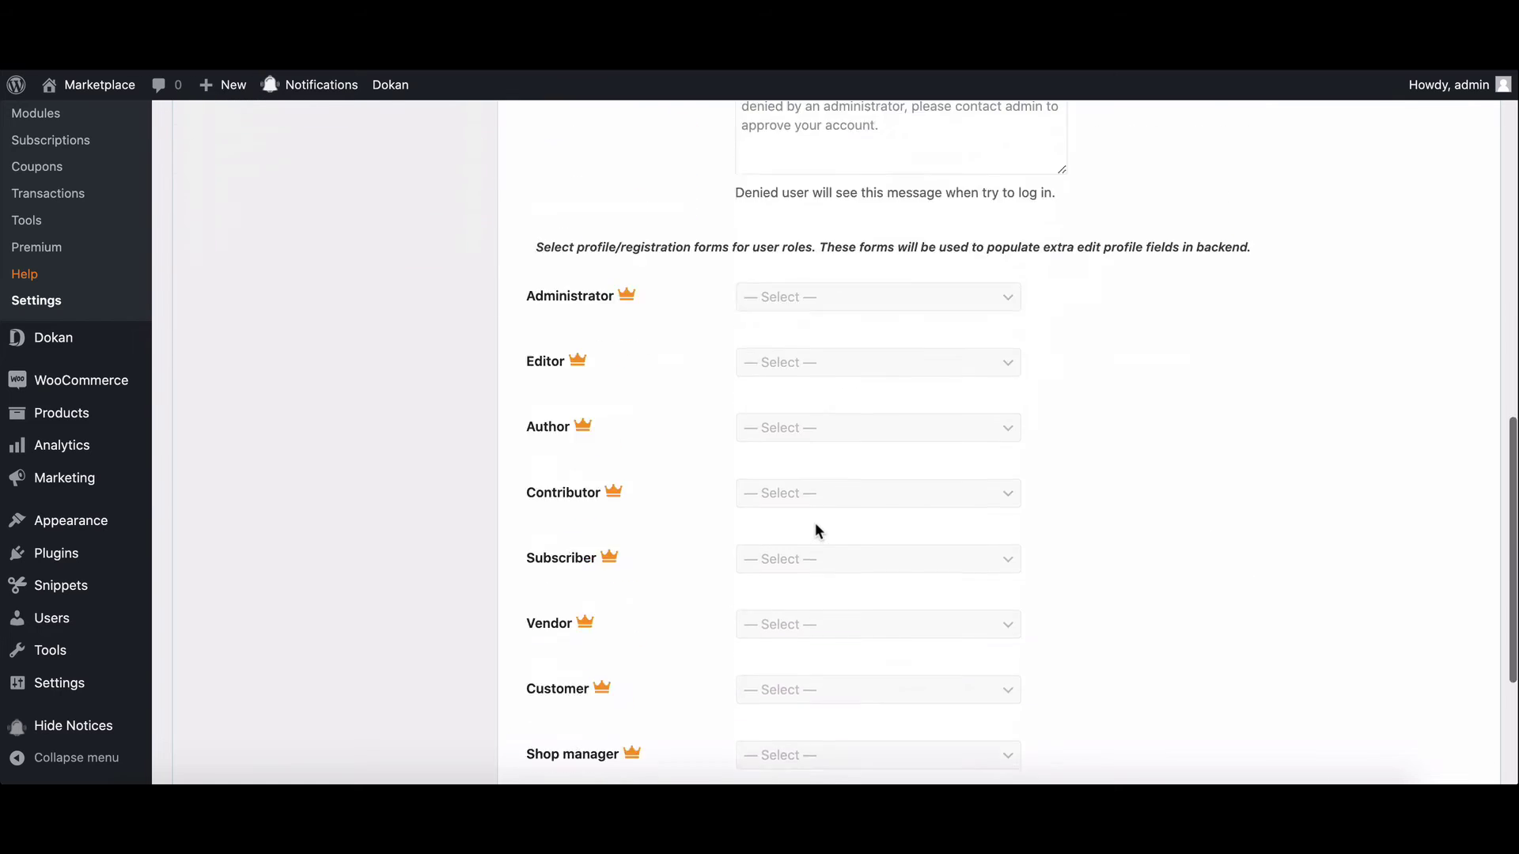
scroll(815, 523, "down", 2)
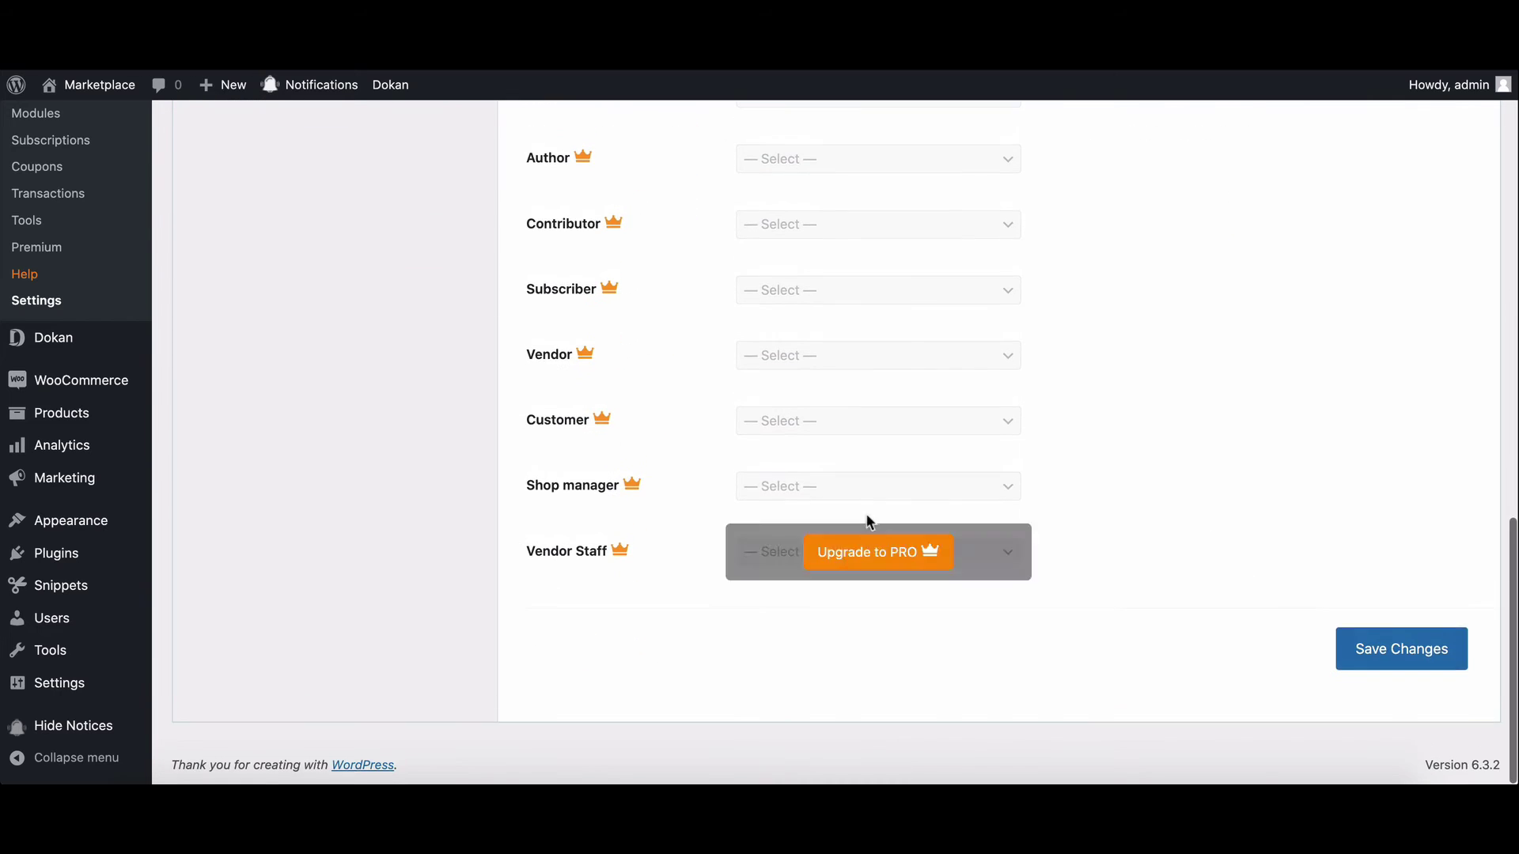
left_click(1404, 661)
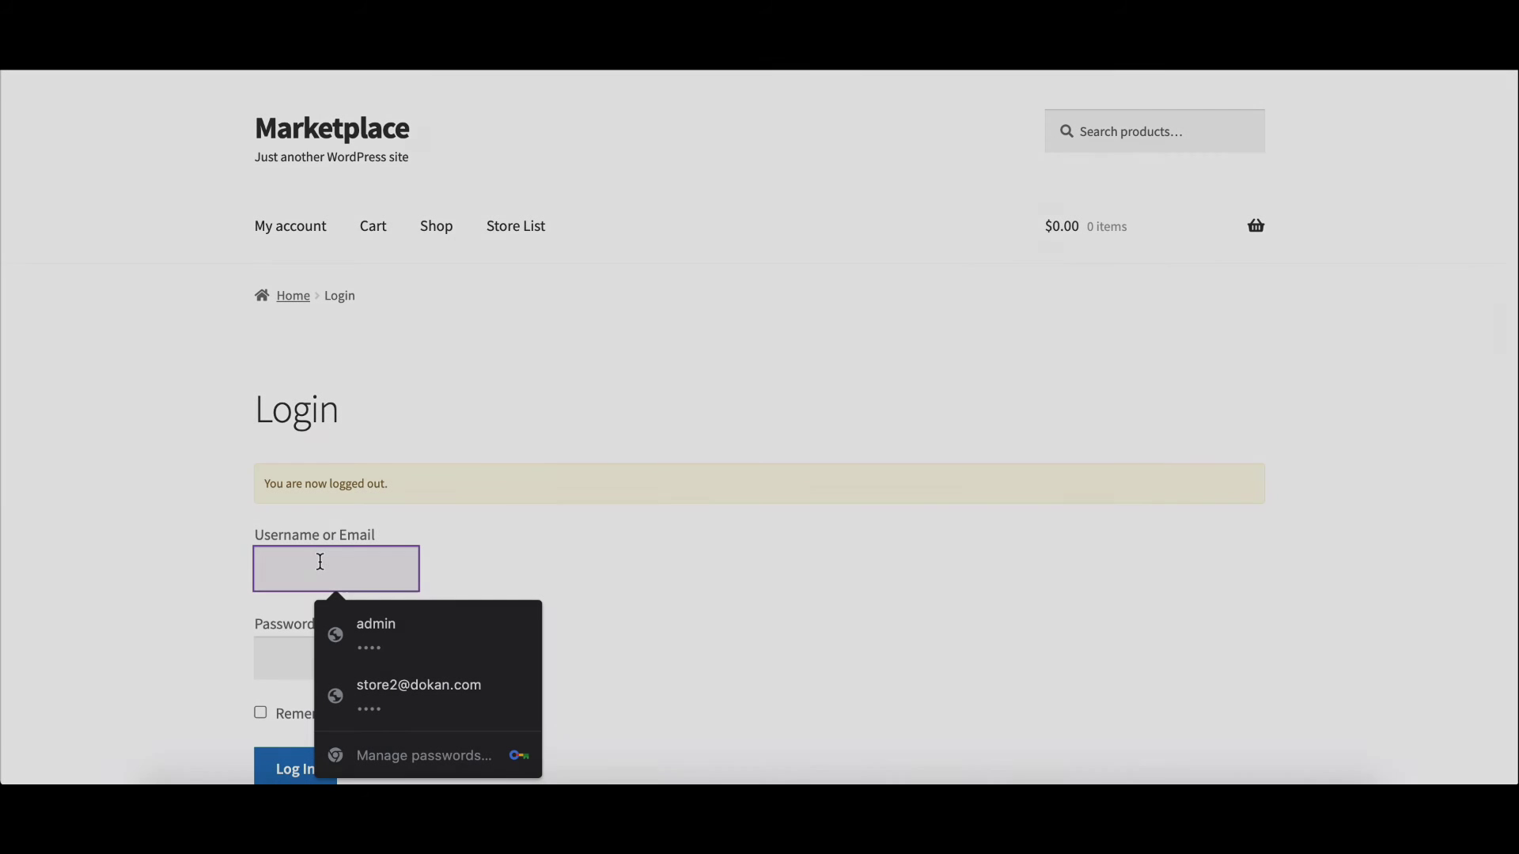
scroll(341, 568, "down", 3)
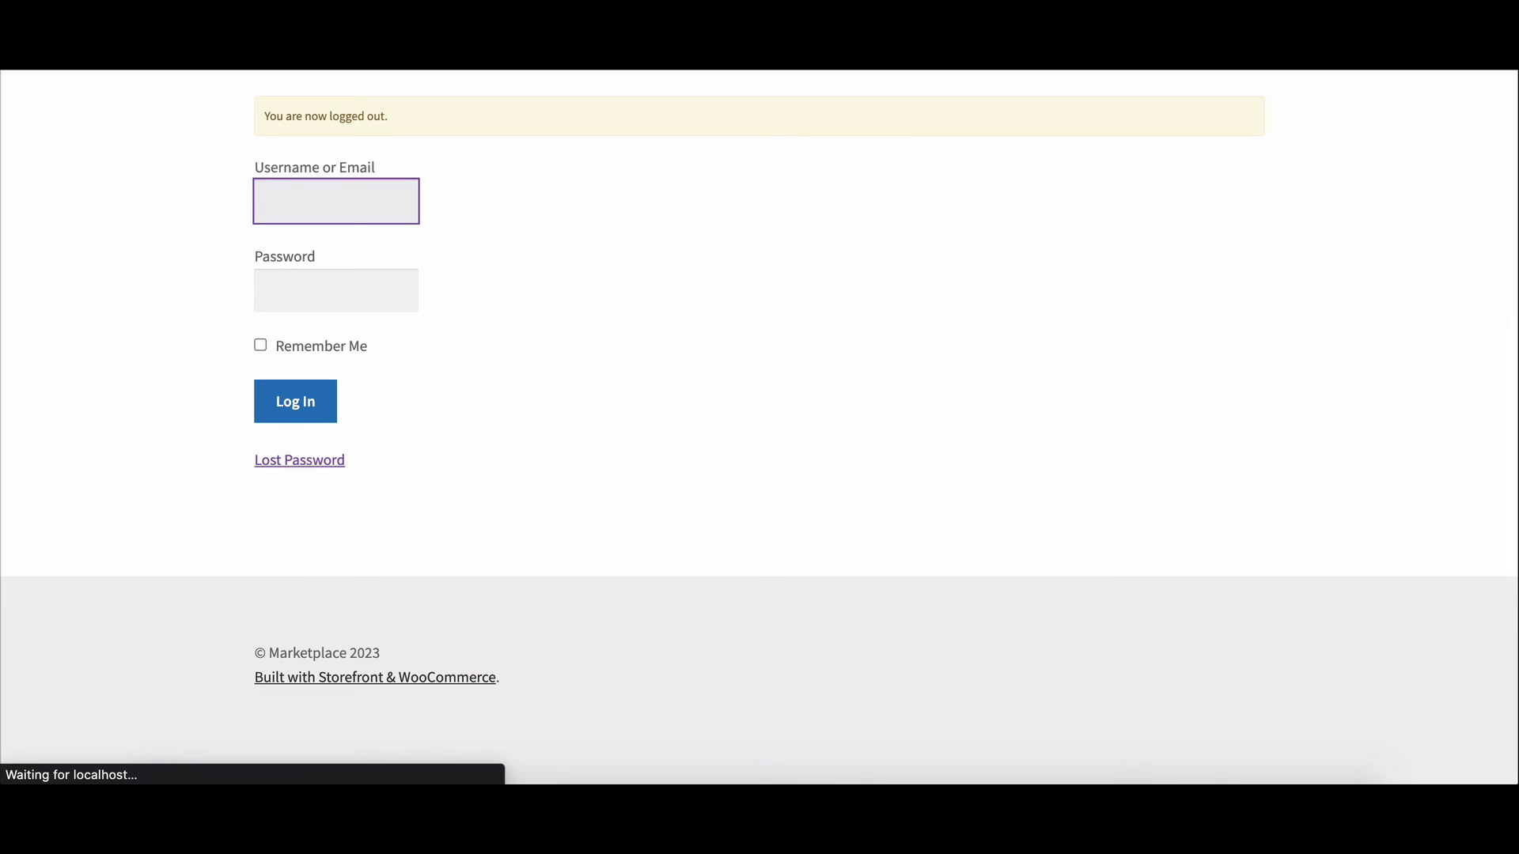
Enter the username and password on the storefront Login page and submit
left_click(334, 226)
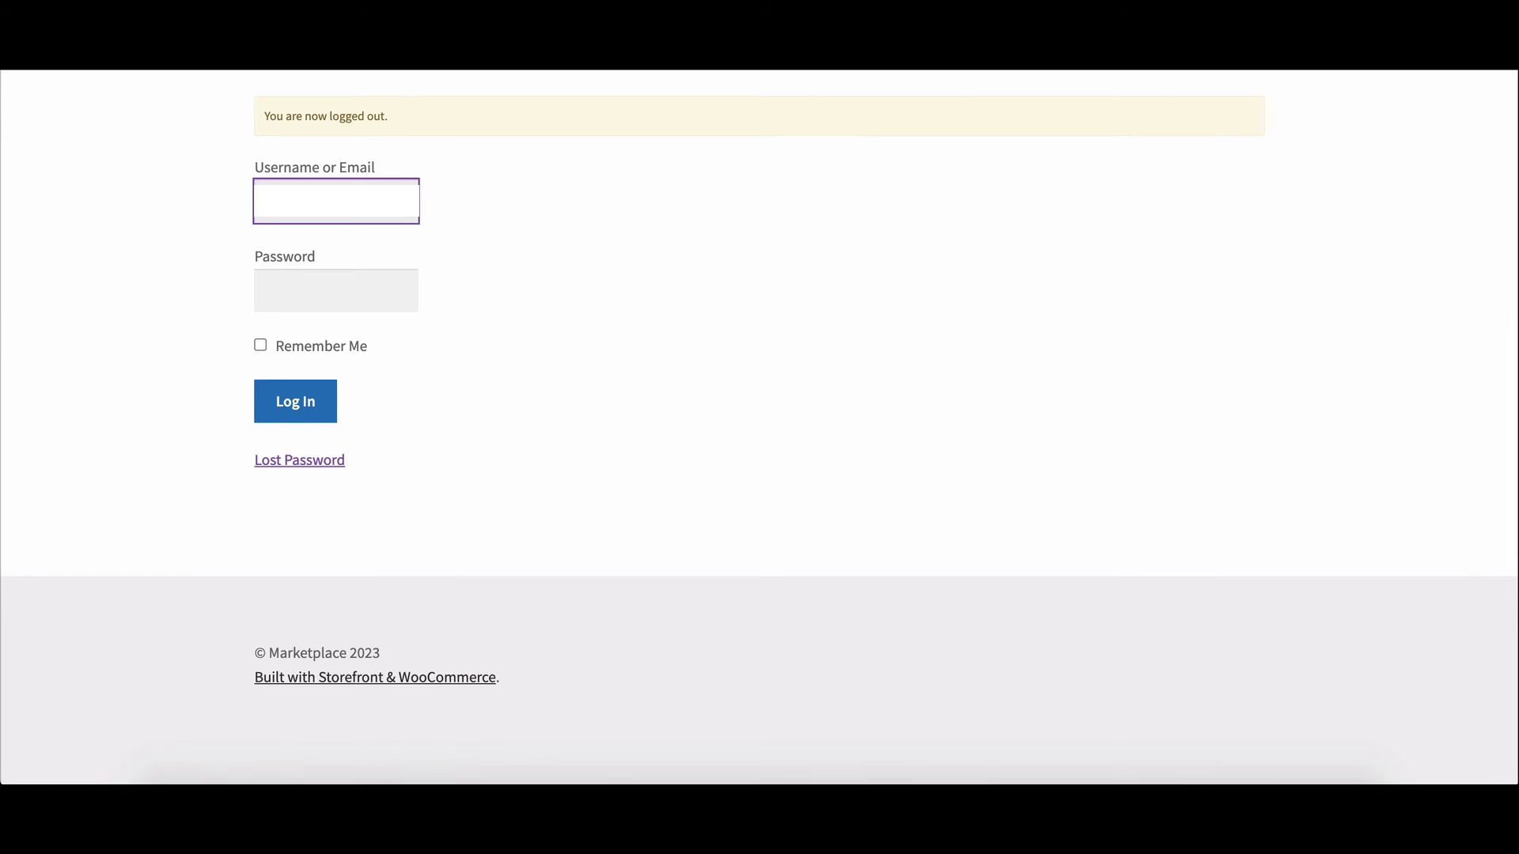
left_click(281, 290)
key("Return")
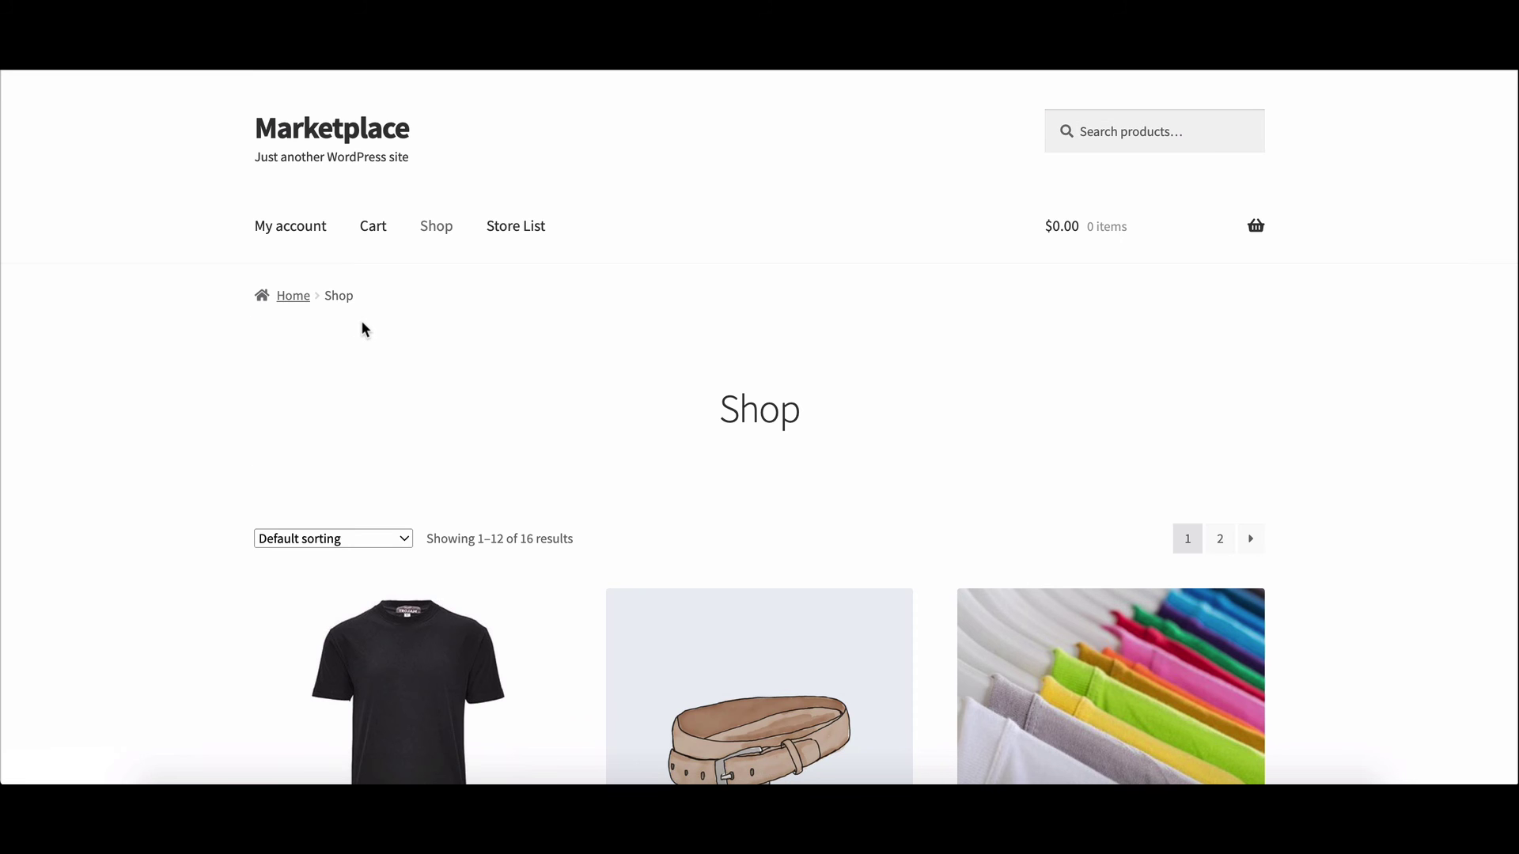
scroll(362, 329, "down", 2)
scroll(363, 329, "down", 1)
scroll(363, 330, "down", 3)
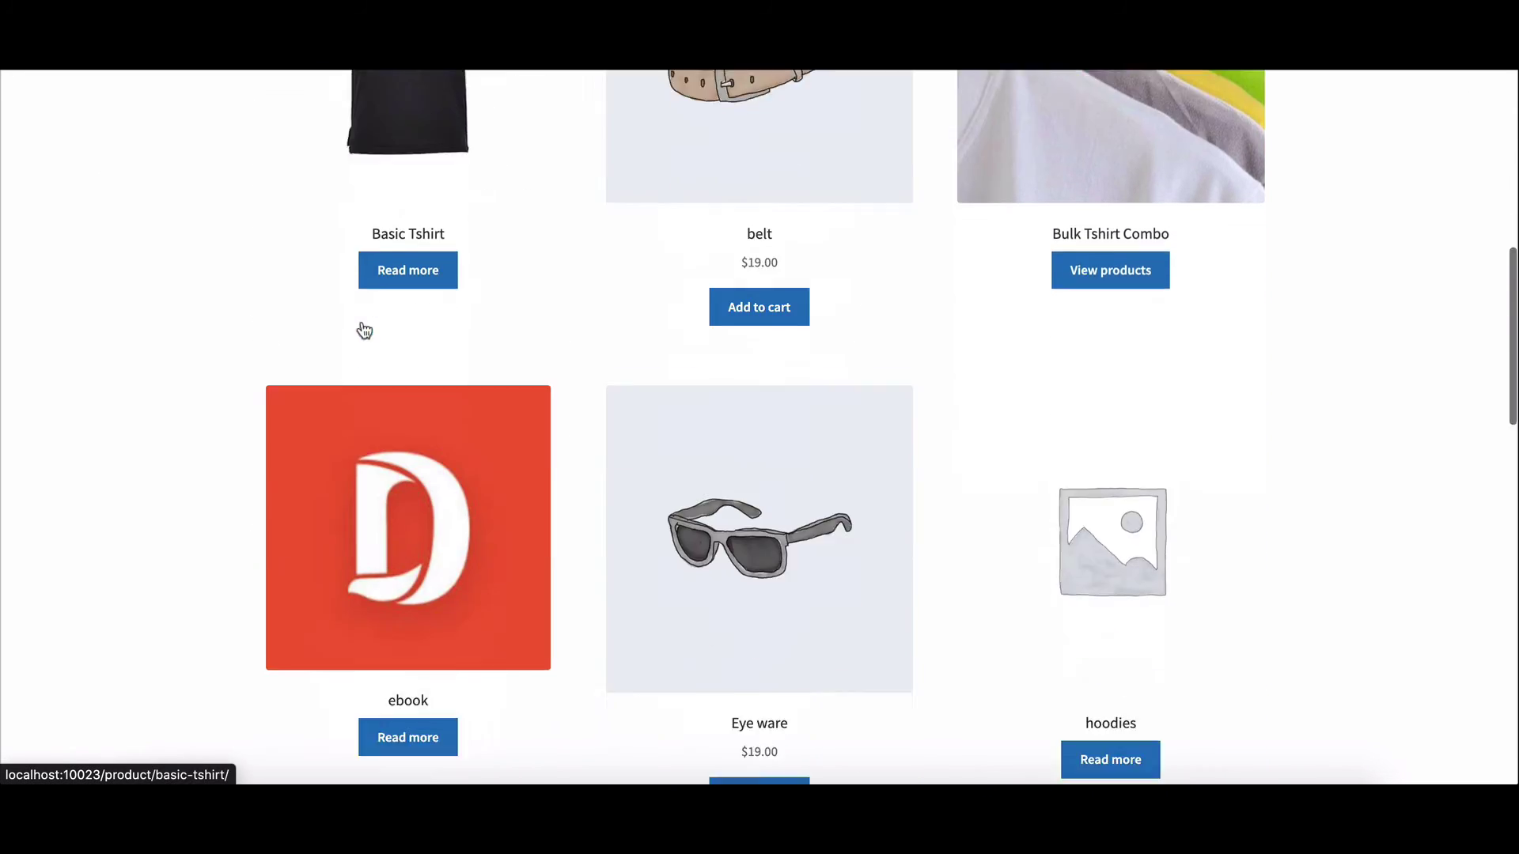
scroll(364, 331, "down", 3)
scroll(363, 331, "down", 4)
scroll(364, 330, "down", 1)
scroll(363, 330, "down", 3)
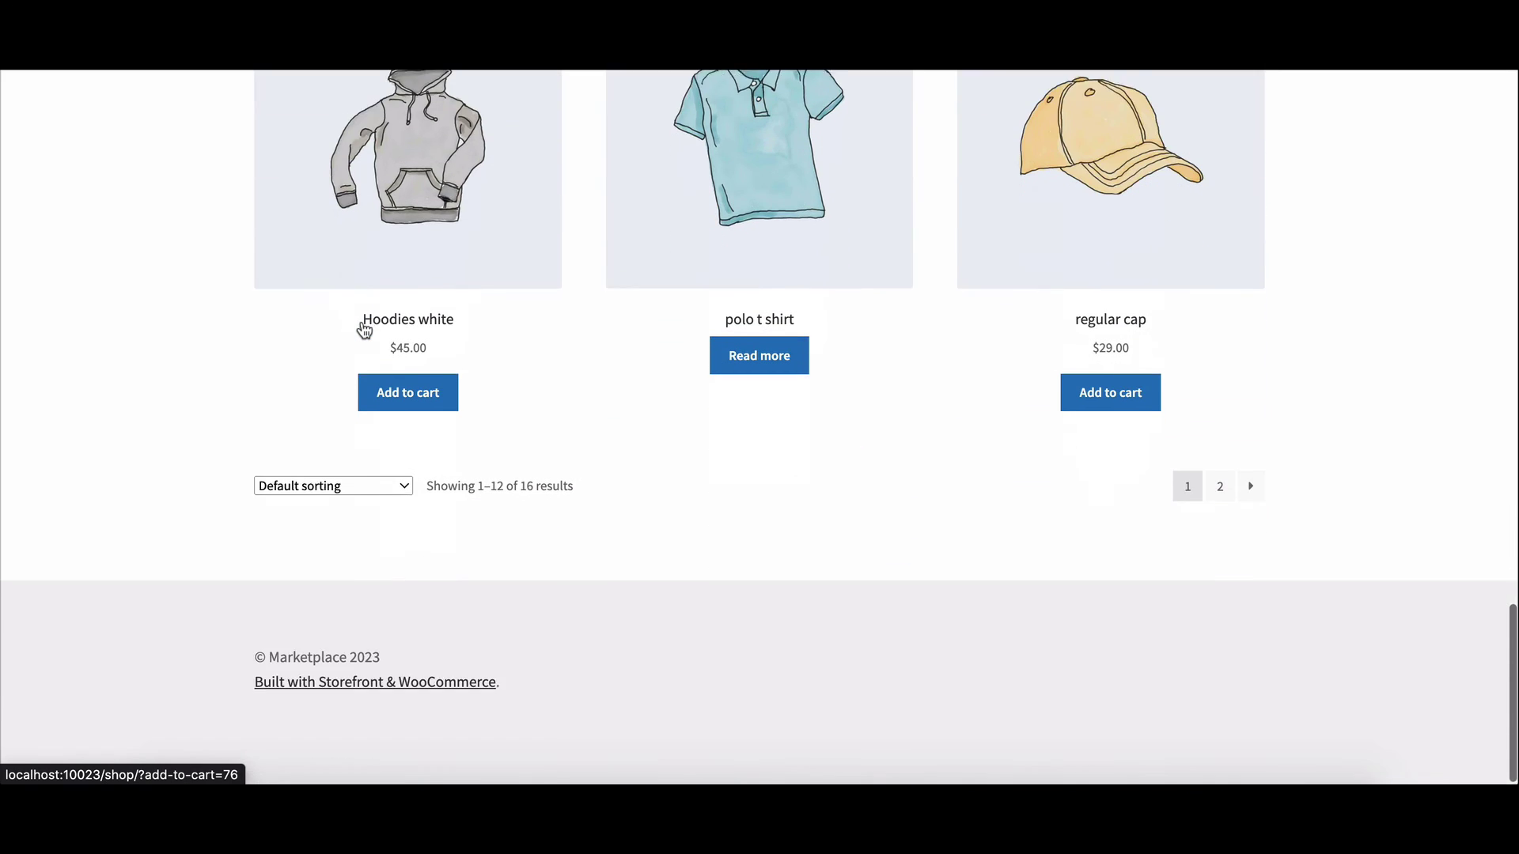
scroll(364, 331, "up", 2)
scroll(363, 330, "up", 2)
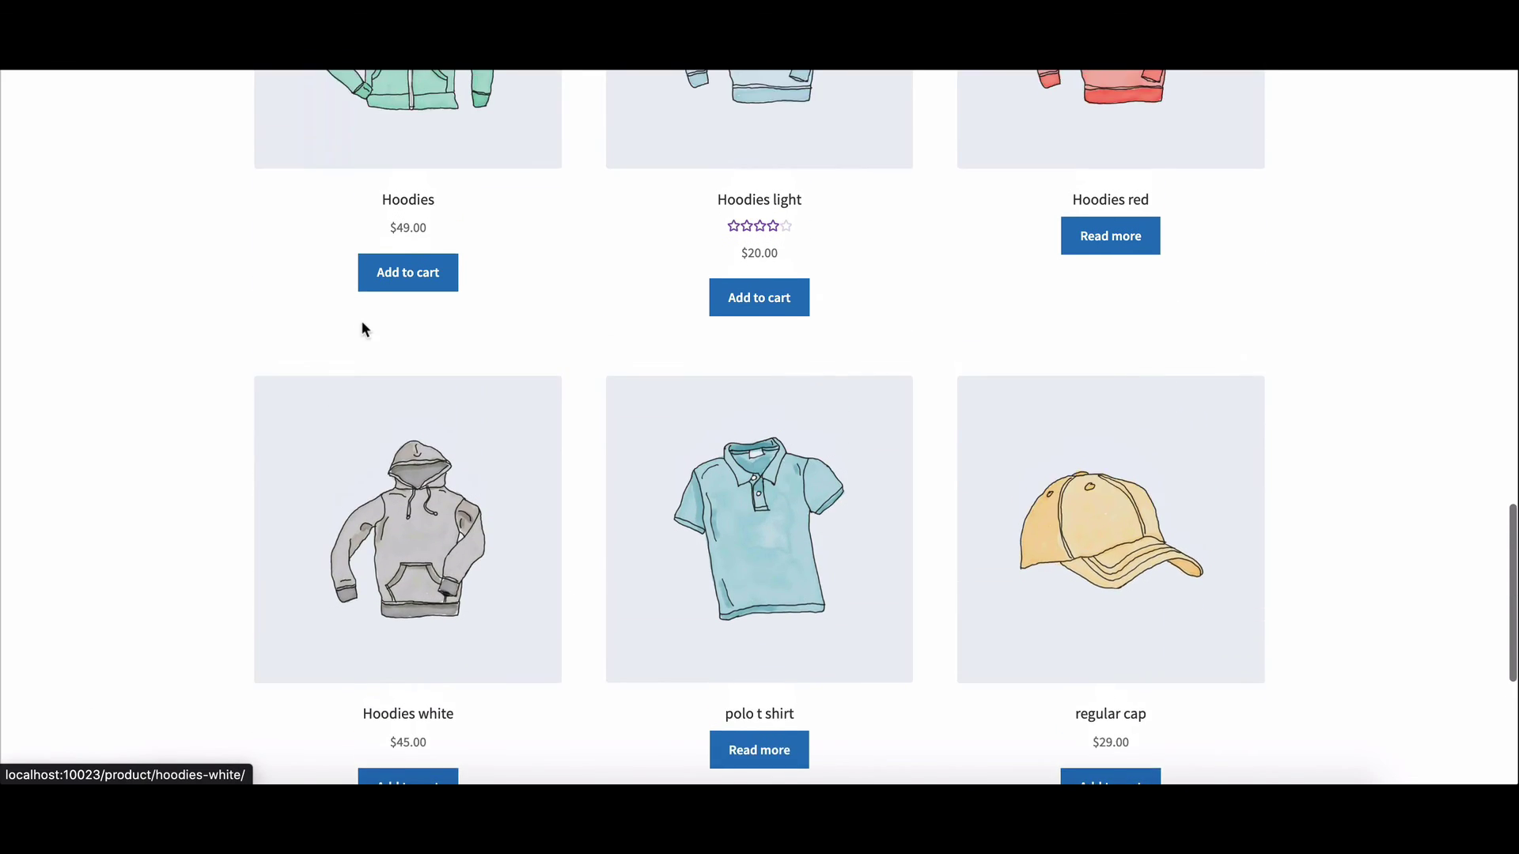
scroll(363, 329, "up", 3)
scroll(362, 329, "up", 2)
scroll(362, 329, "up", 2)
scroll(362, 329, "up", 3)
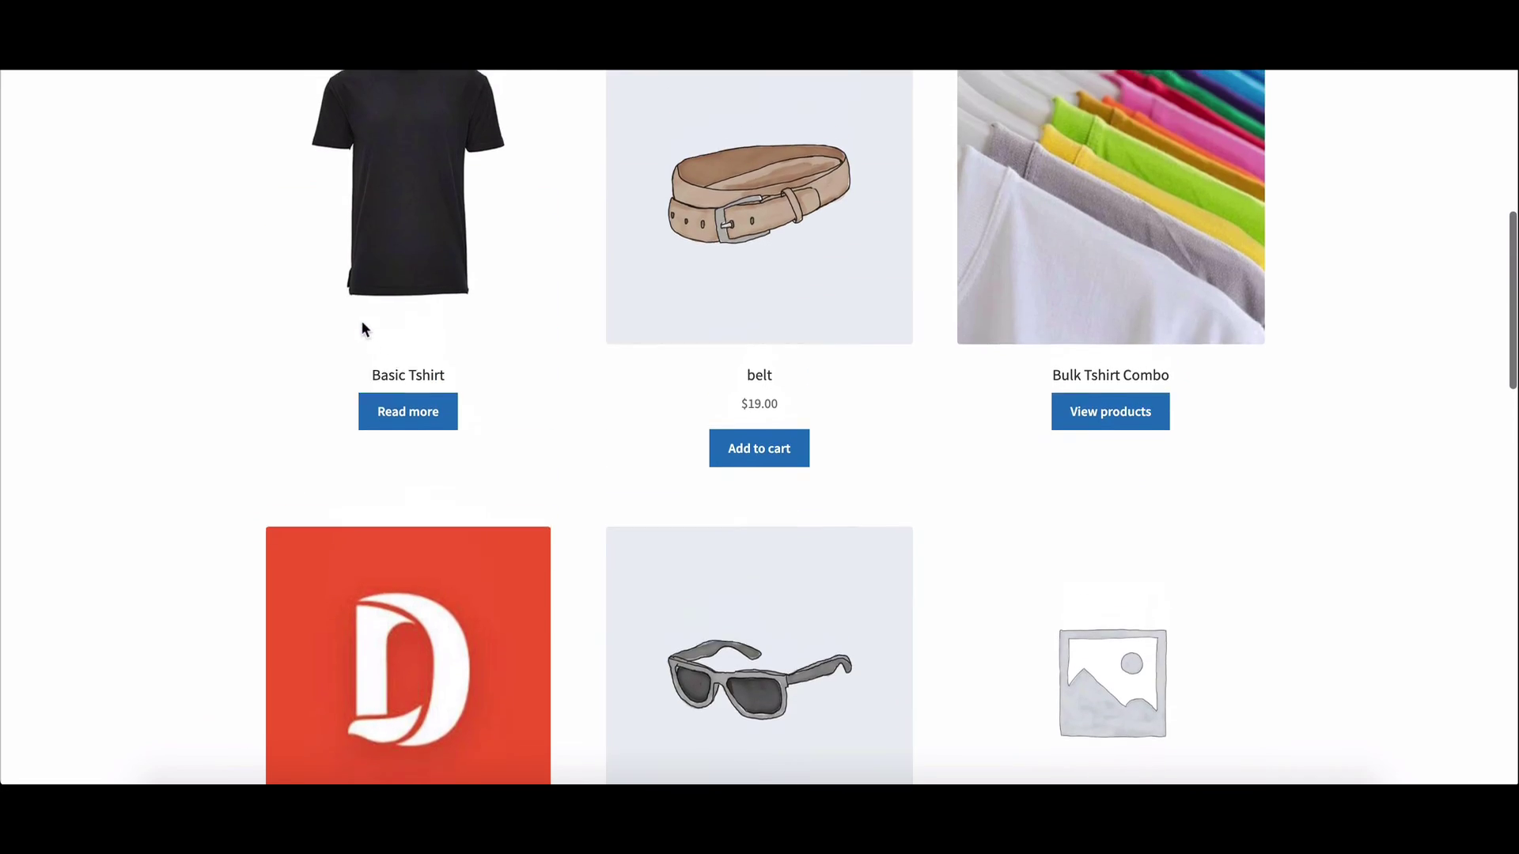
scroll(363, 323, "up", 2)
scroll(362, 323, "up", 3)
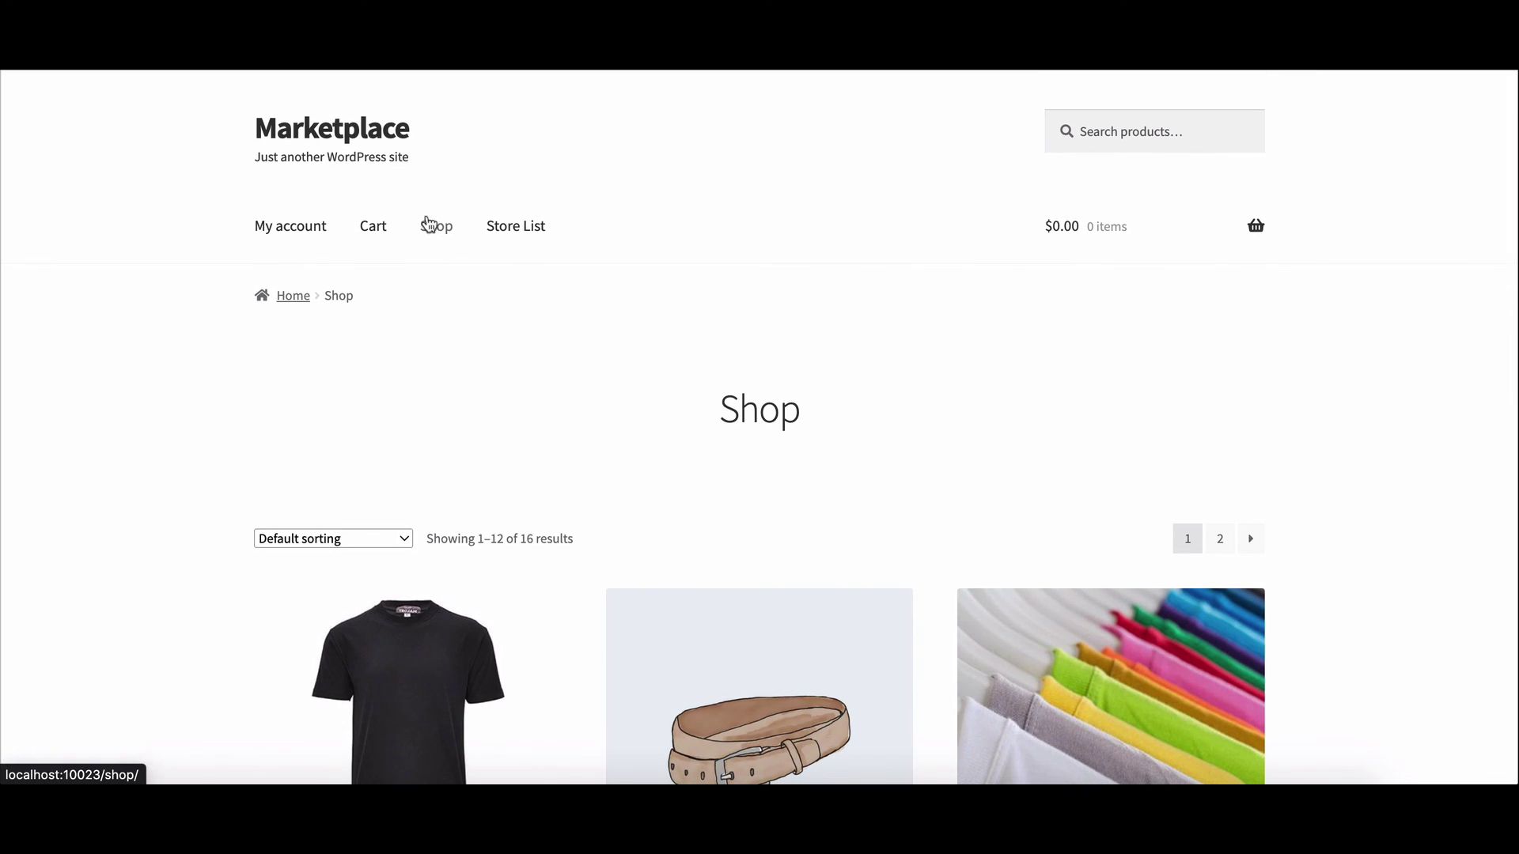
left_click(313, 225)
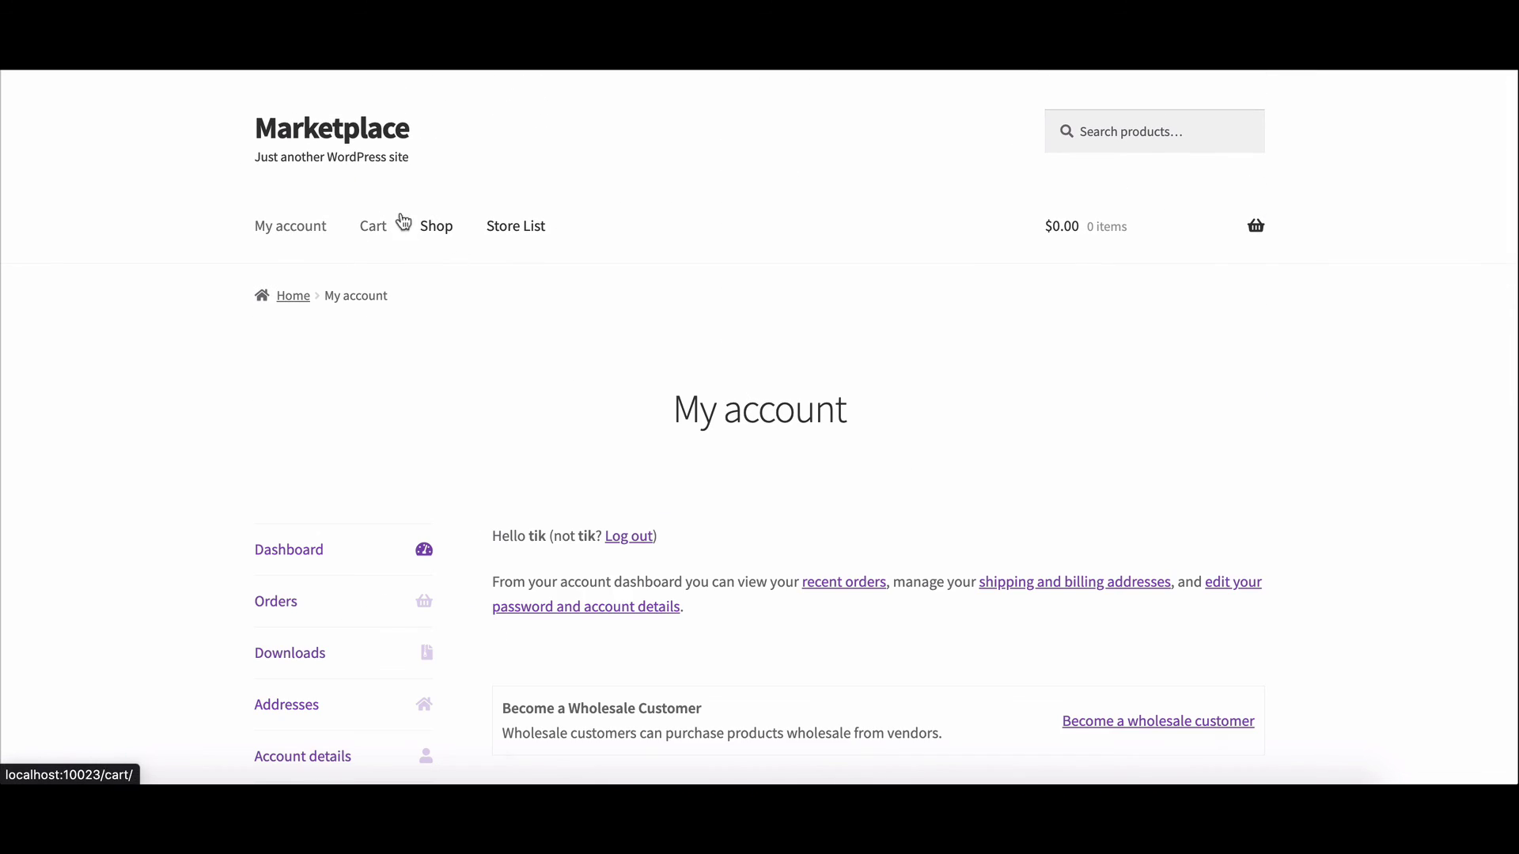
left_click(450, 228)
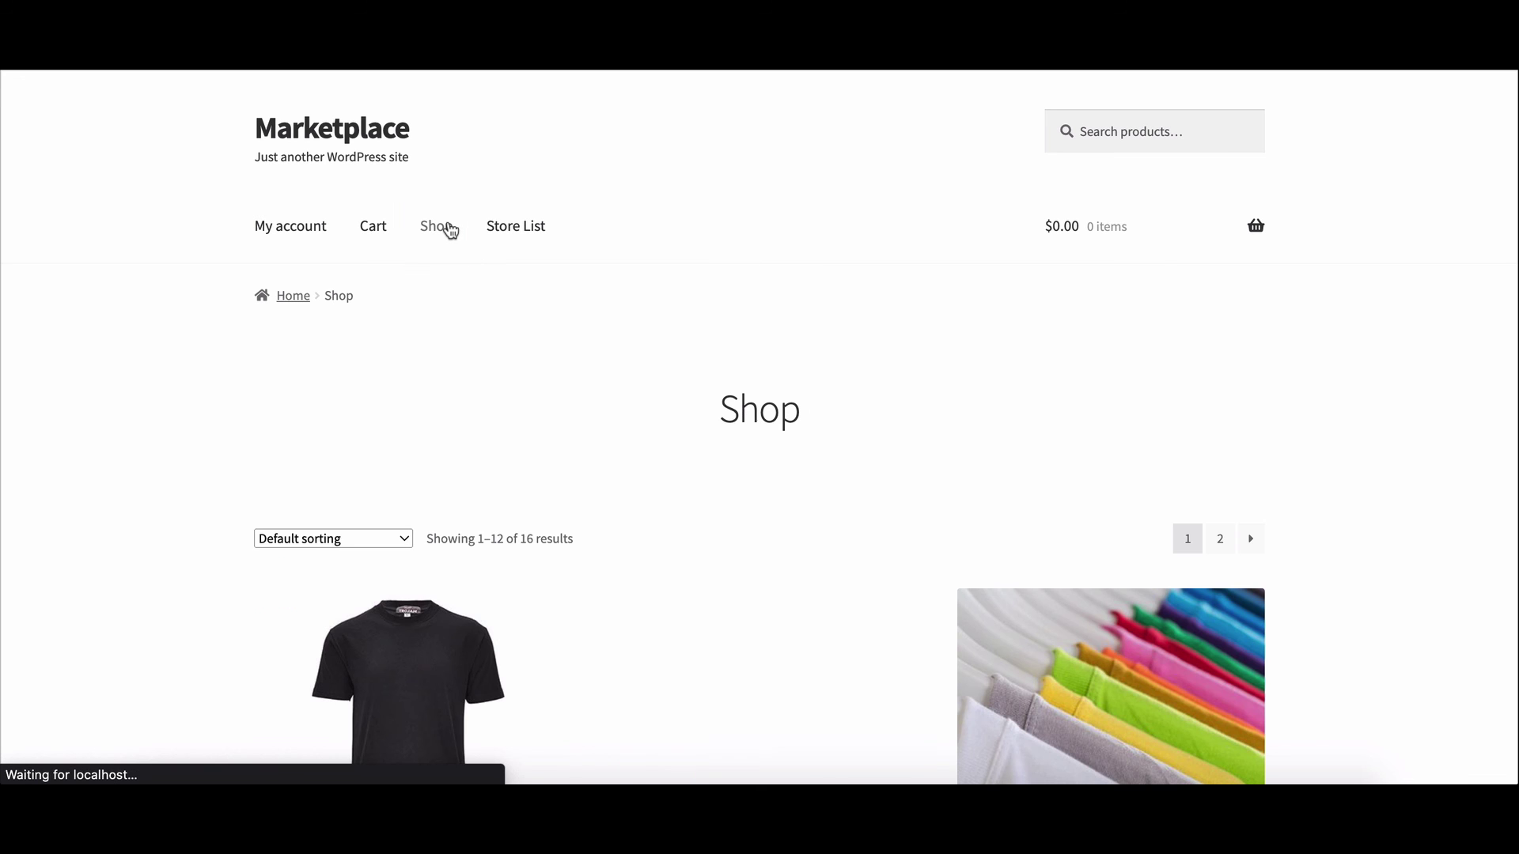
scroll(449, 230, "down", 2)
scroll(449, 229, "down", 2)
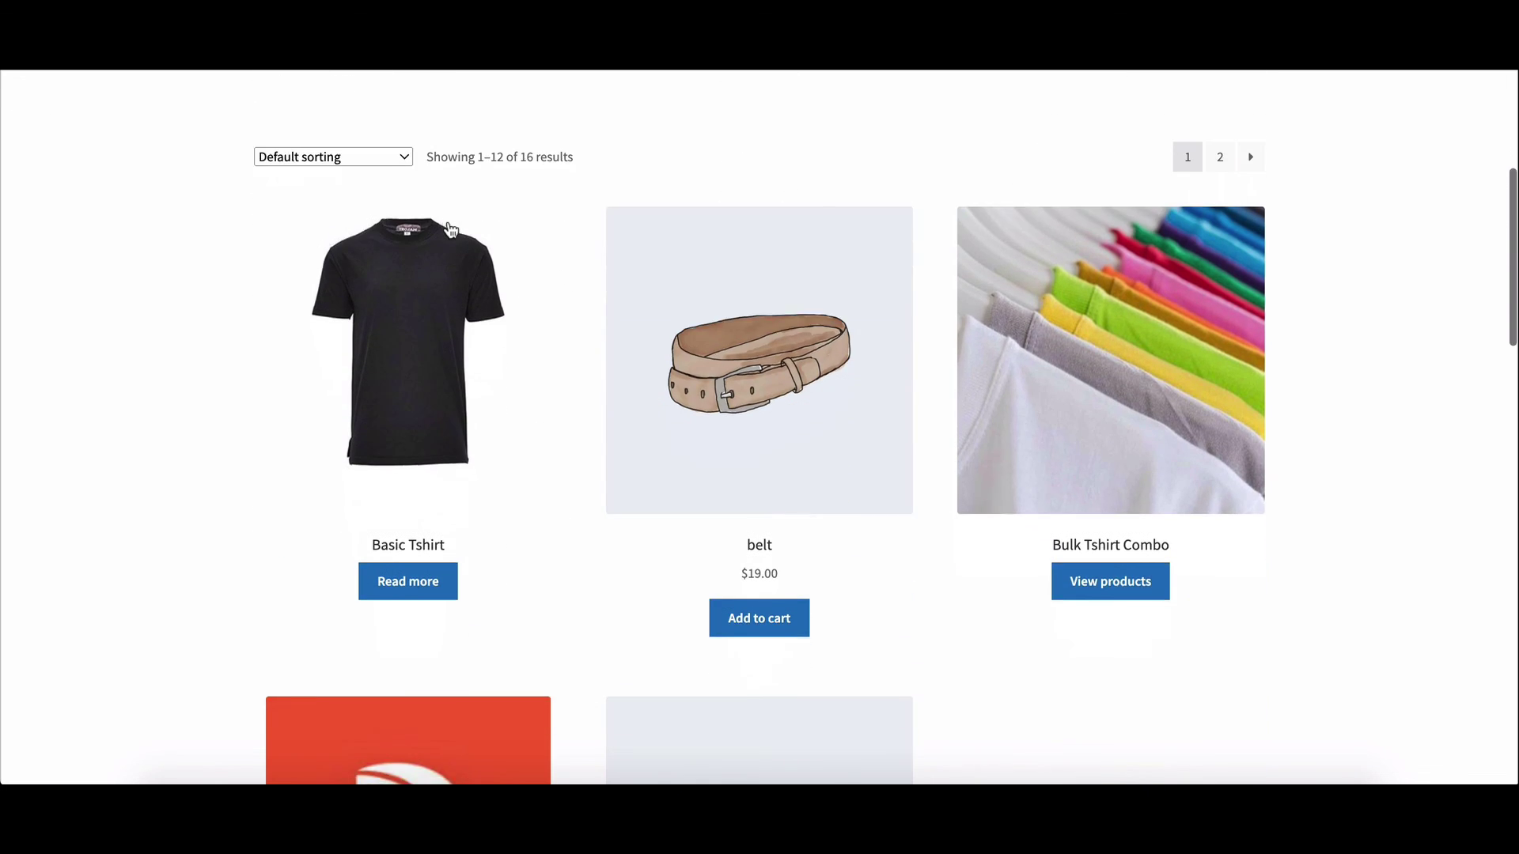
scroll(448, 229, "down", 3)
scroll(449, 228, "down", 3)
scroll(450, 230, "down", 3)
scroll(450, 231, "down", 5)
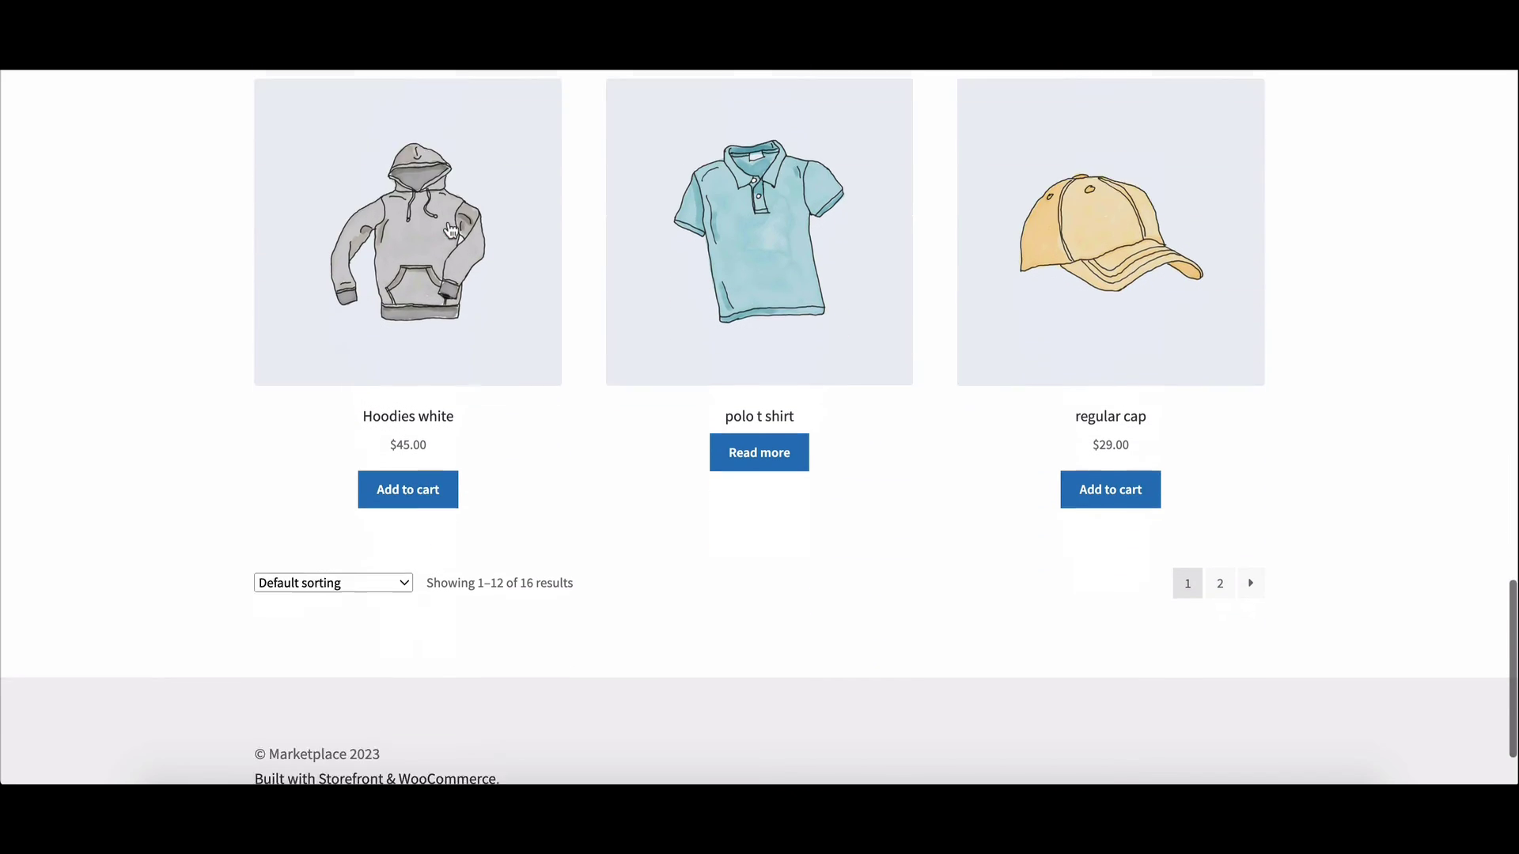
scroll(450, 231, "down", 1)
scroll(450, 230, "up", 1)
scroll(451, 231, "up", 3)
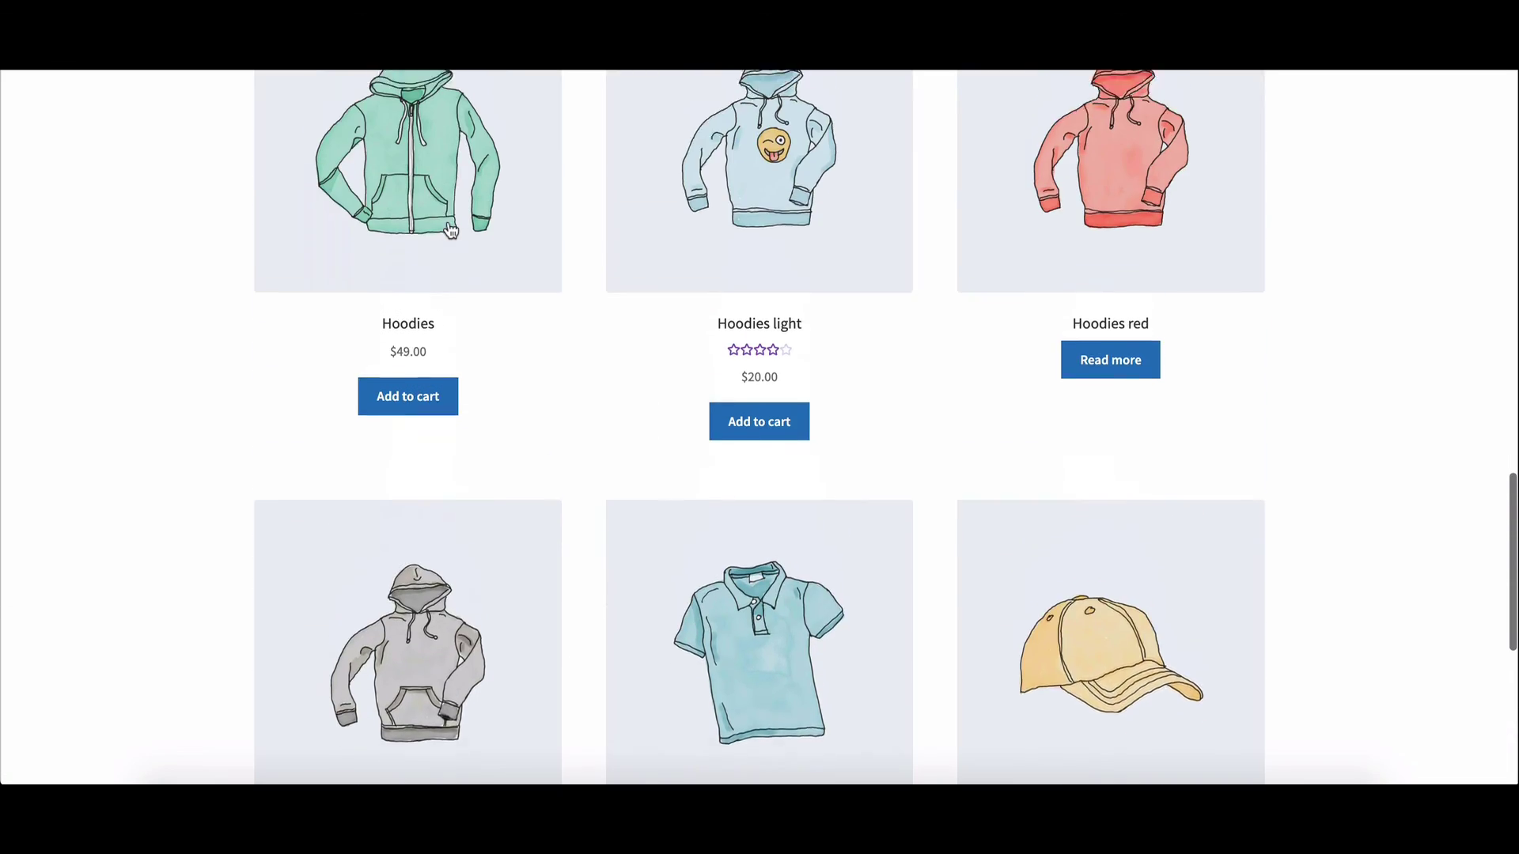
scroll(450, 230, "up", 1)
scroll(450, 231, "up", 3)
scroll(450, 230, "up", 2)
scroll(450, 231, "up", 2)
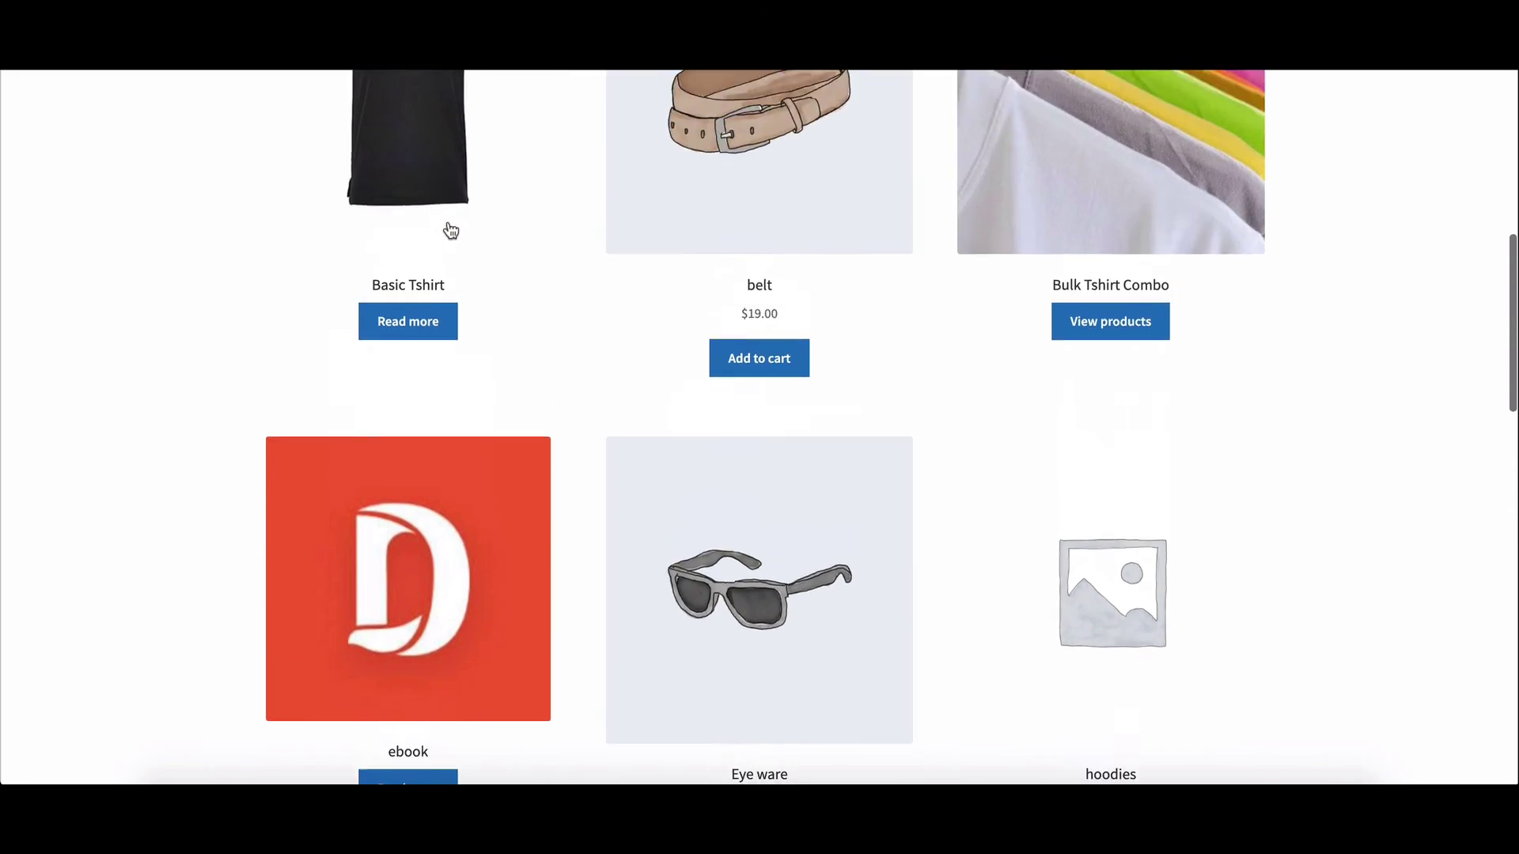
scroll(450, 230, "up", 4)
scroll(449, 230, "up", 1)
scroll(450, 231, "up", 1)
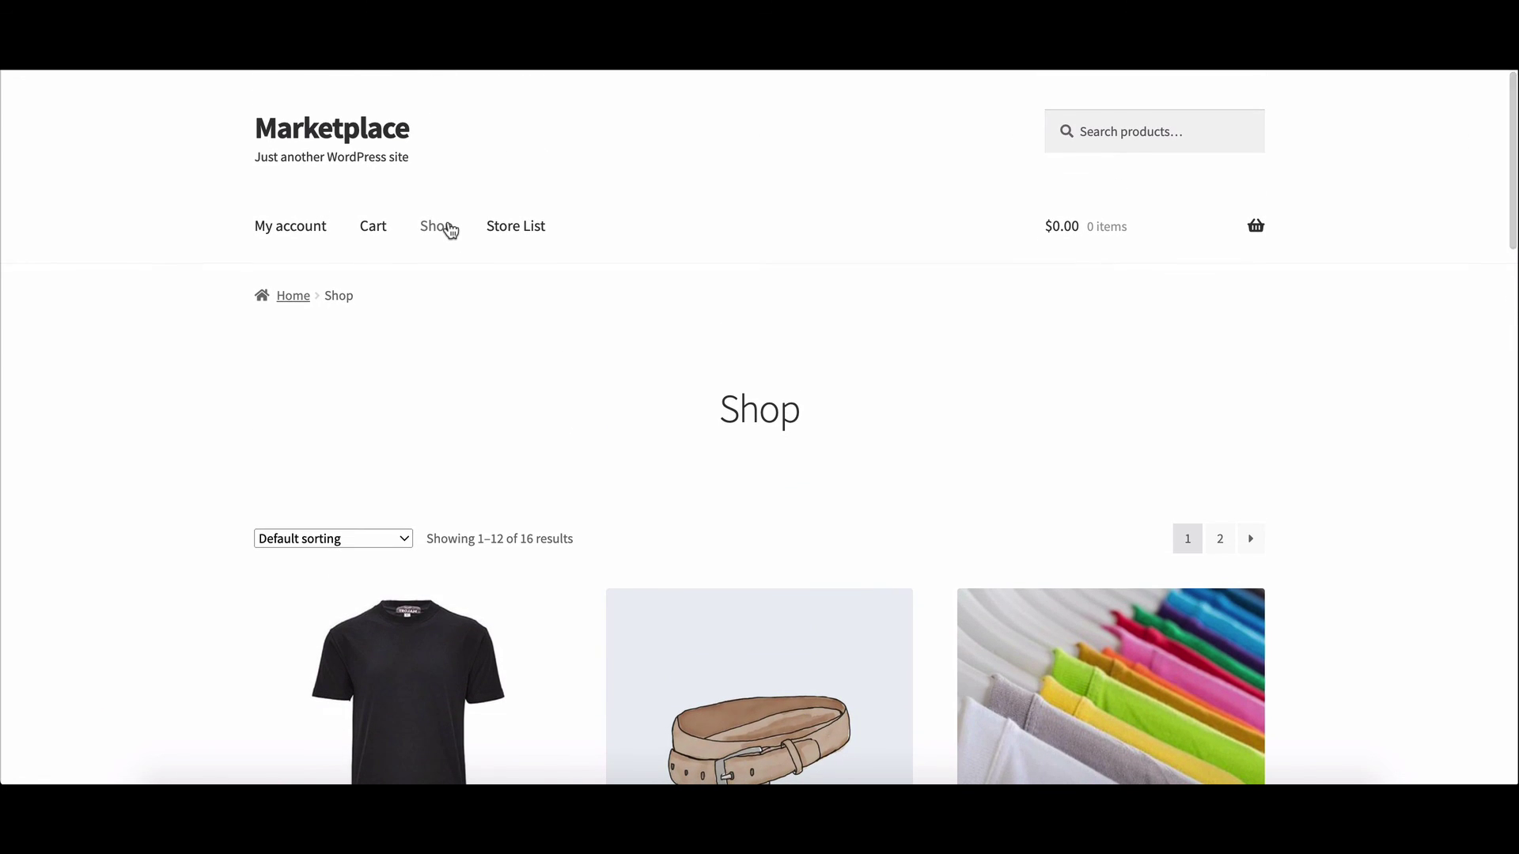